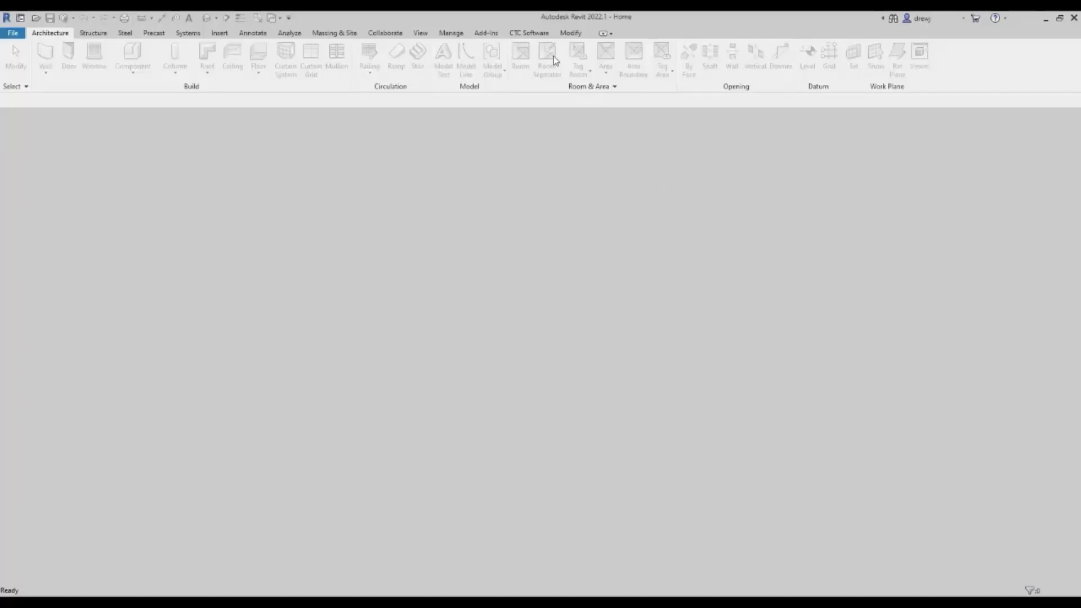
# Step: Browse the CTC Software Free and Premium Tools lists, then launch HIVE CMS
pyautogui.click(529, 33)
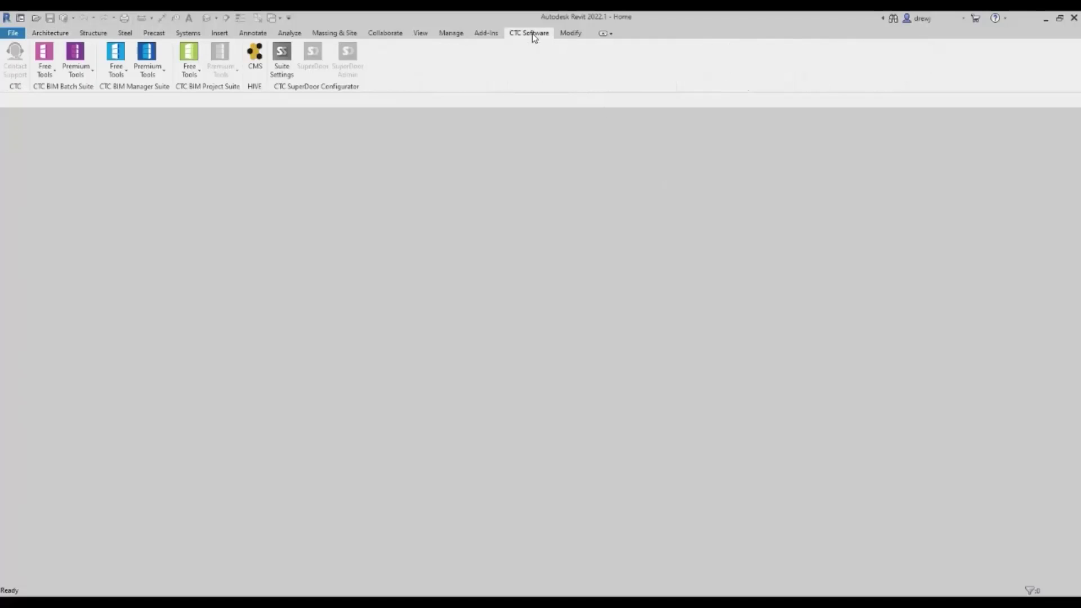
pyautogui.click(118, 72)
pyautogui.click(147, 72)
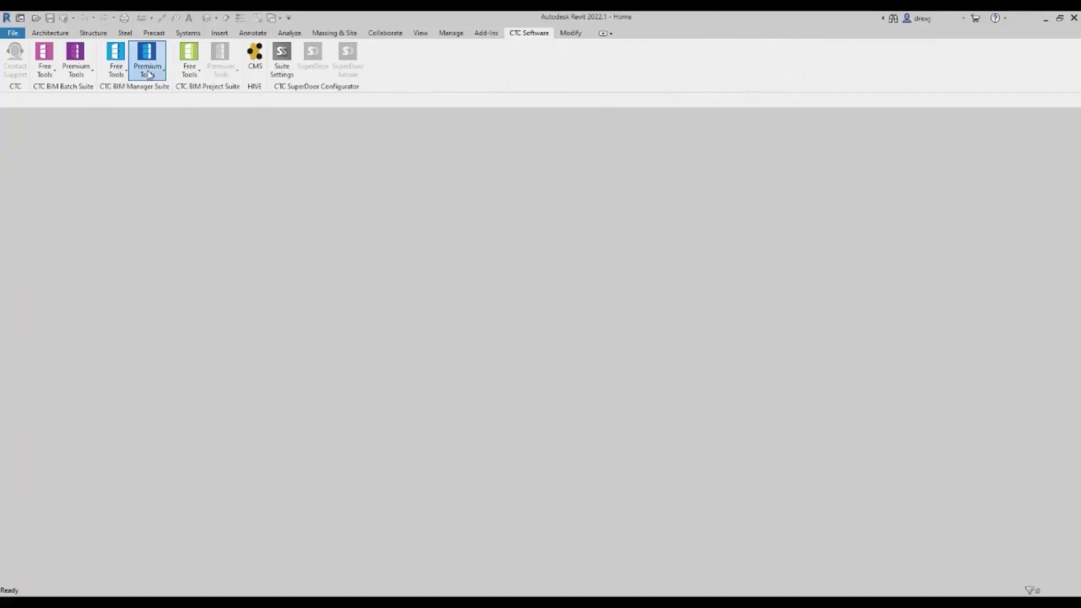
pyautogui.click(148, 74)
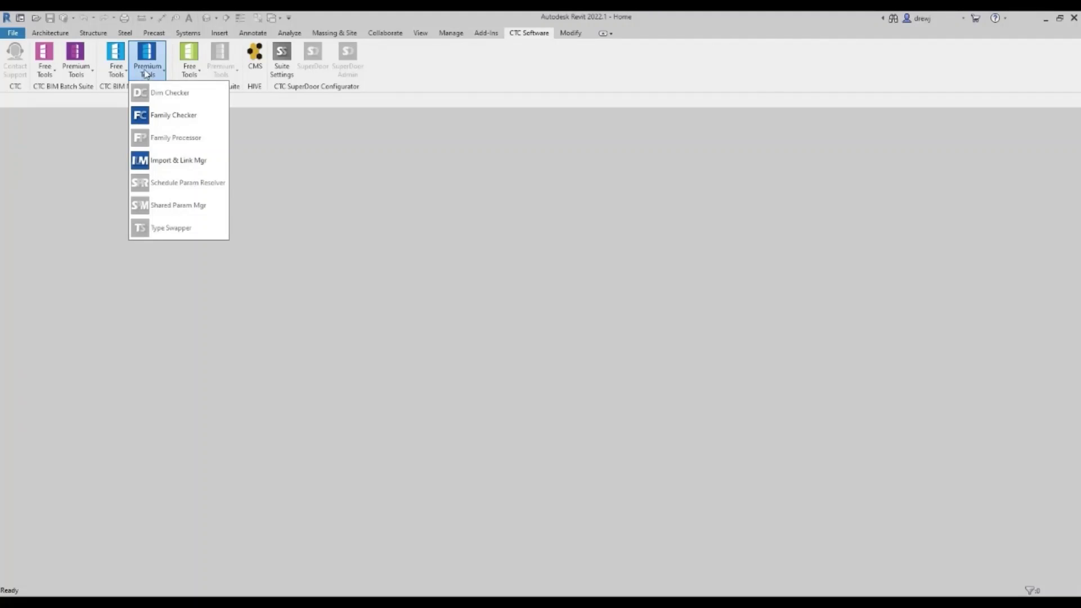
pyautogui.click(117, 70)
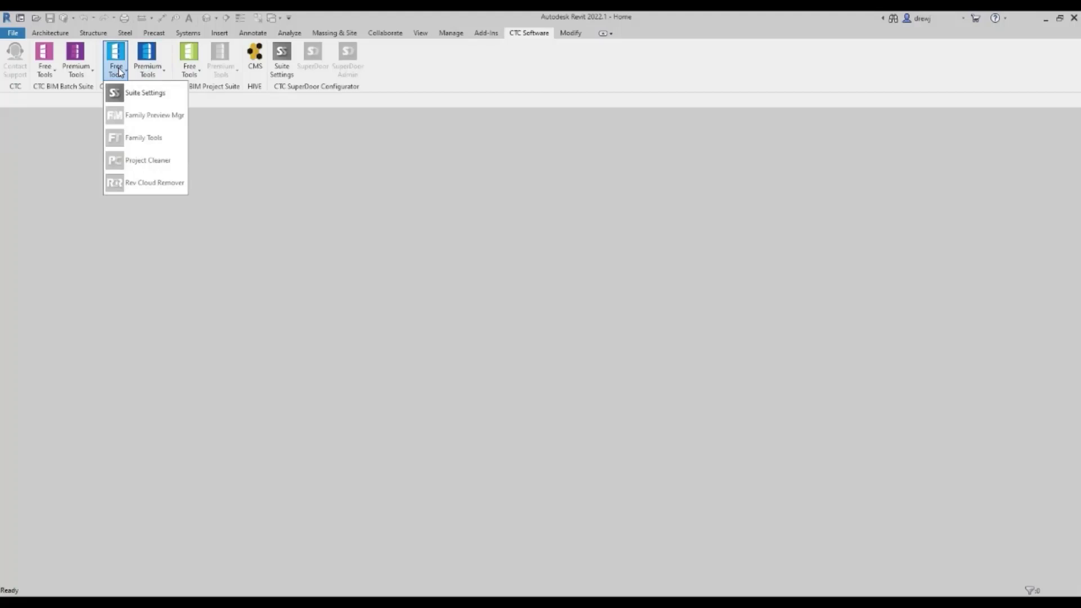
pyautogui.click(386, 70)
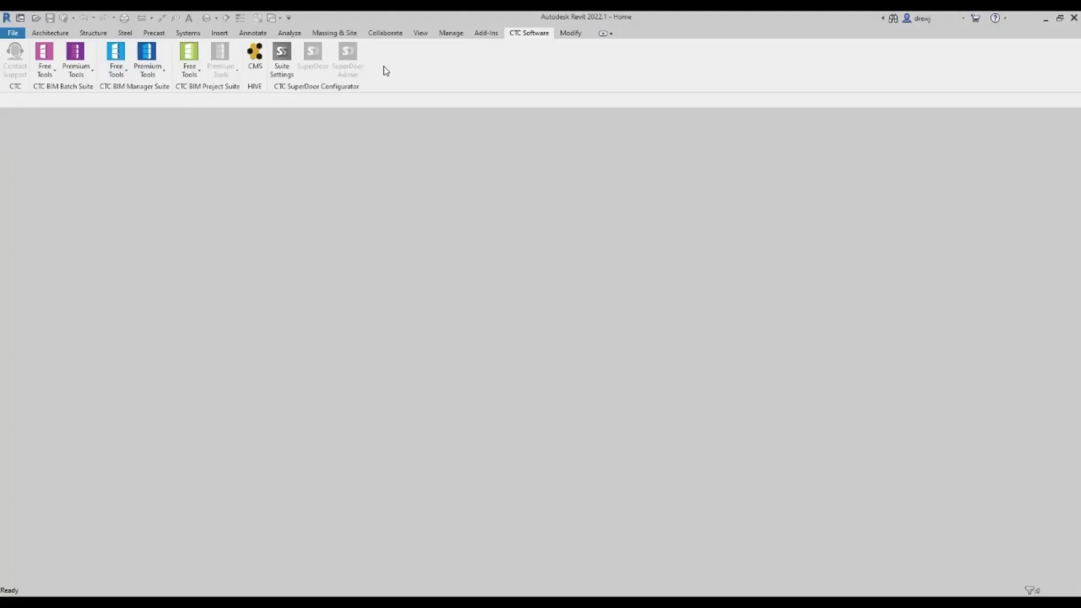
pyautogui.click(263, 75)
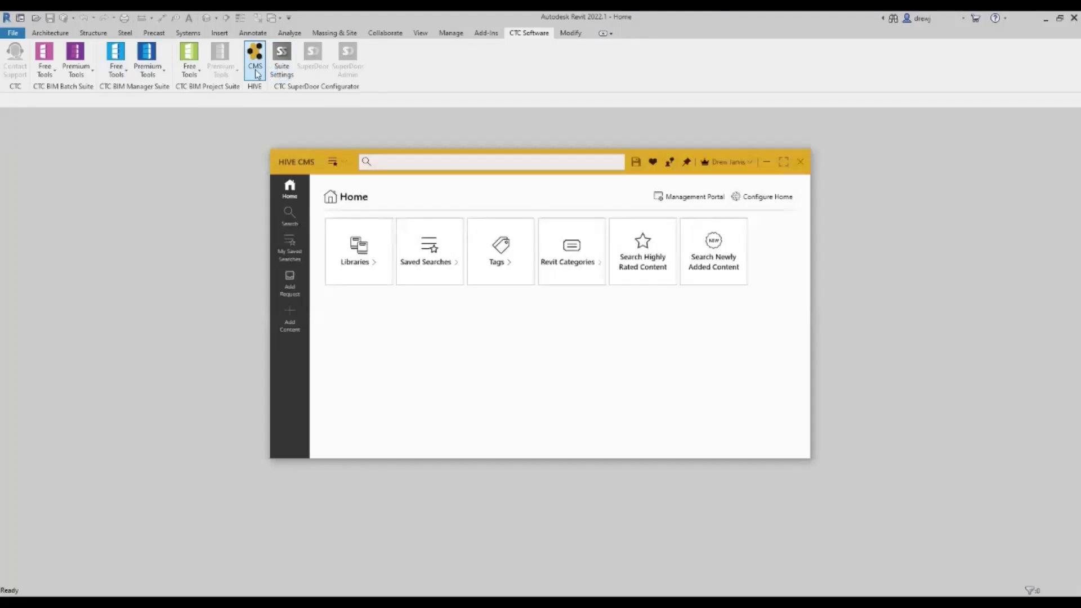
# Step: Search HIVE for *R22* and open SC_Starter Project_R22.rvt detached from central, preserving worksets
pyautogui.click(400, 159)
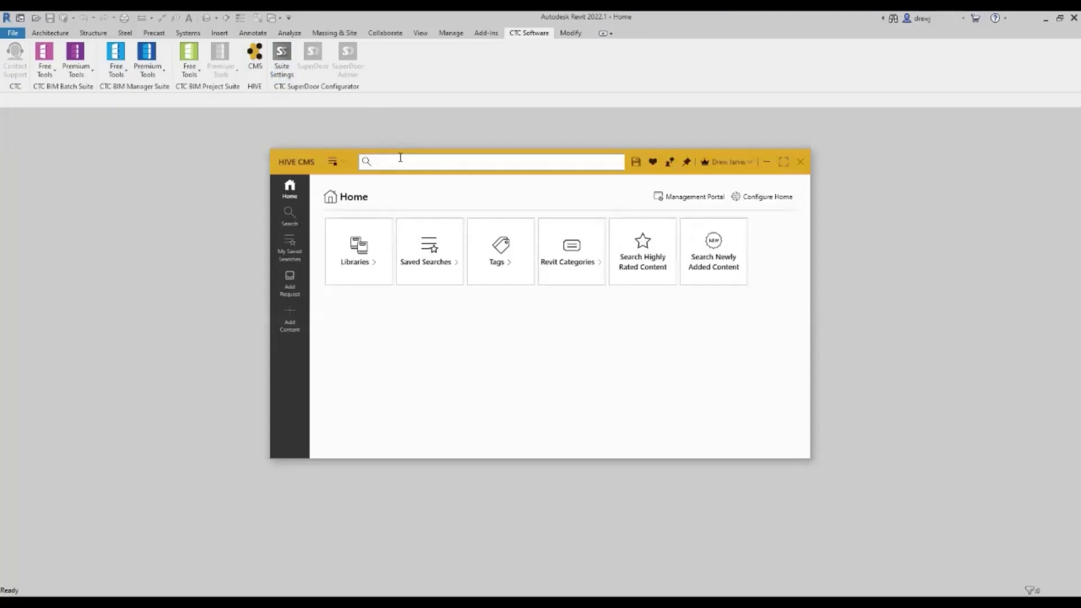
pyautogui.write('t')
pyautogui.press('Return')
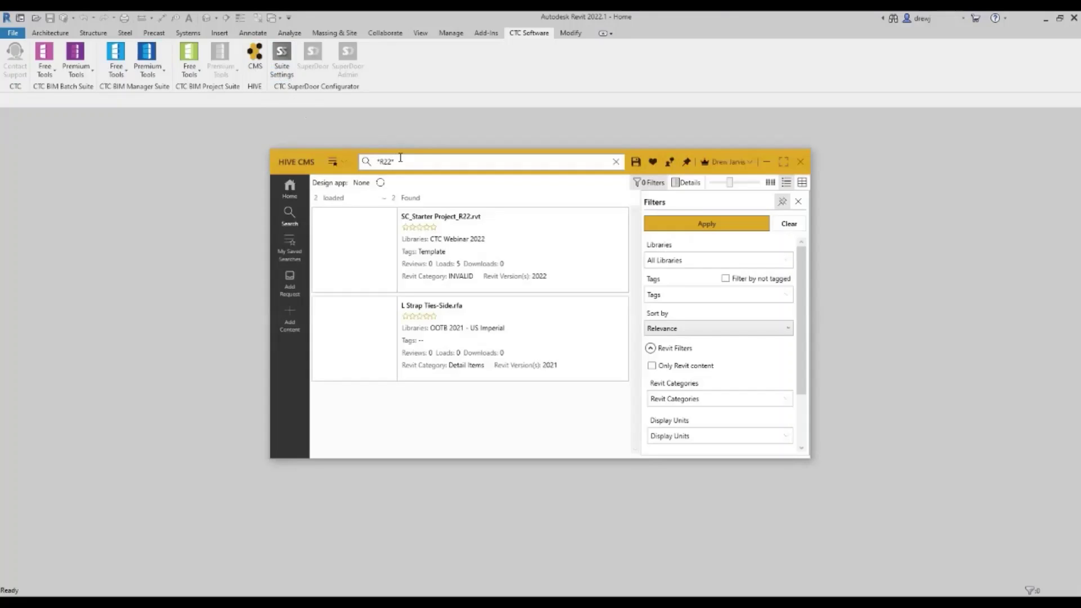
pyautogui.rightClick(434, 244)
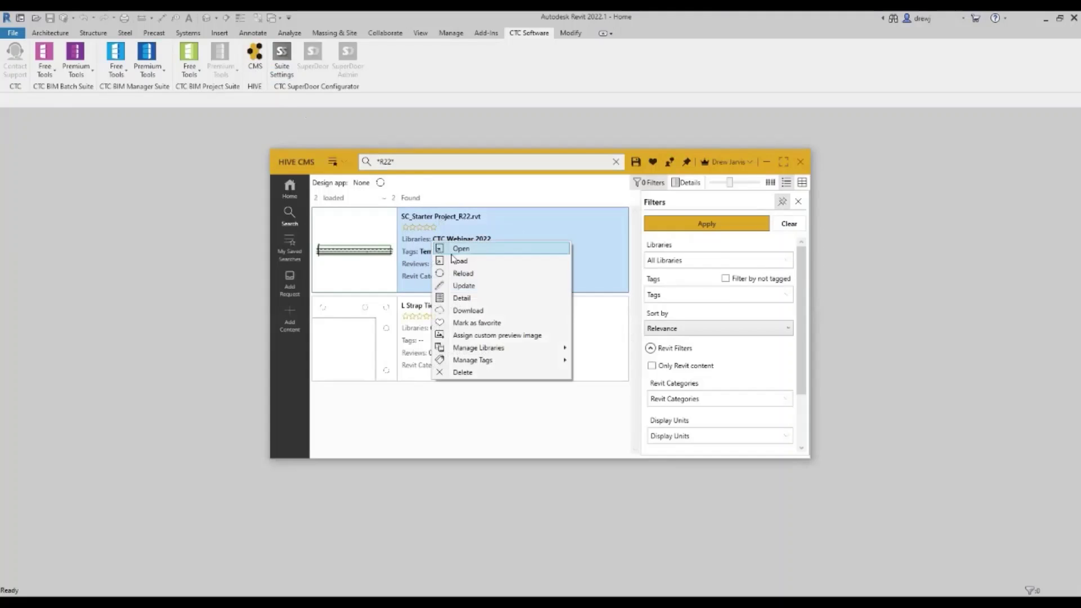
pyautogui.click(459, 261)
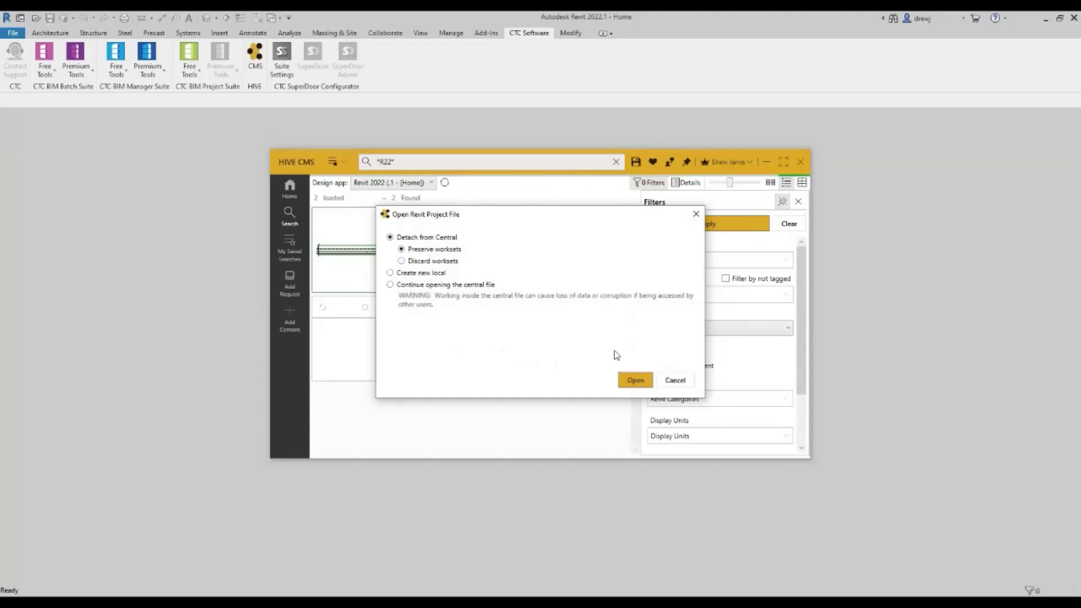
pyautogui.click(635, 381)
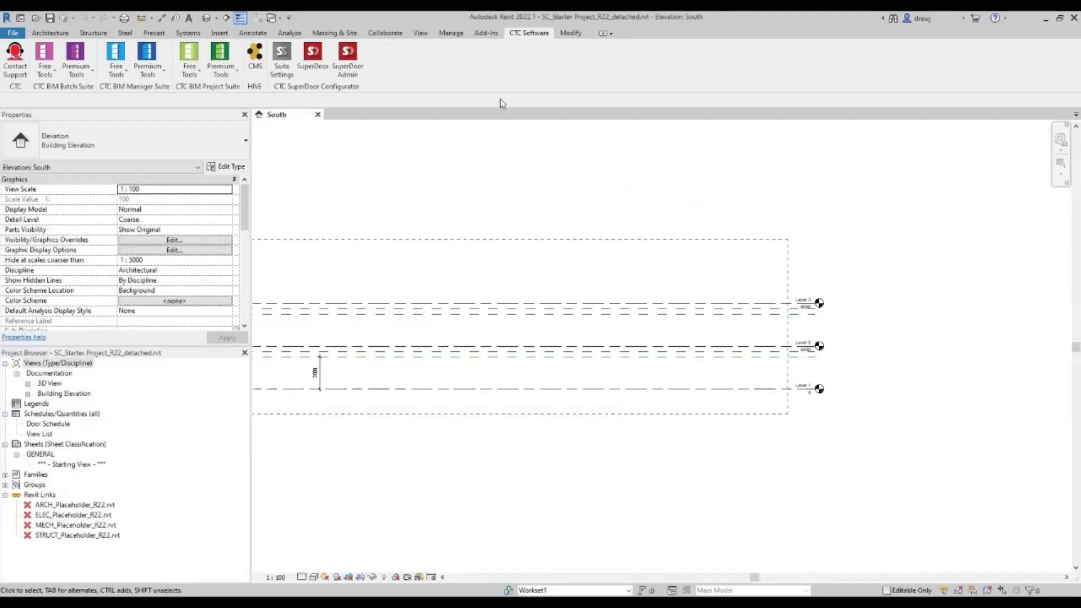
# Step: In View Creator, add level rows Level 4–Level 9, Roof and Level P1–P3, with Level 4 at 12000
pyautogui.click(224, 73)
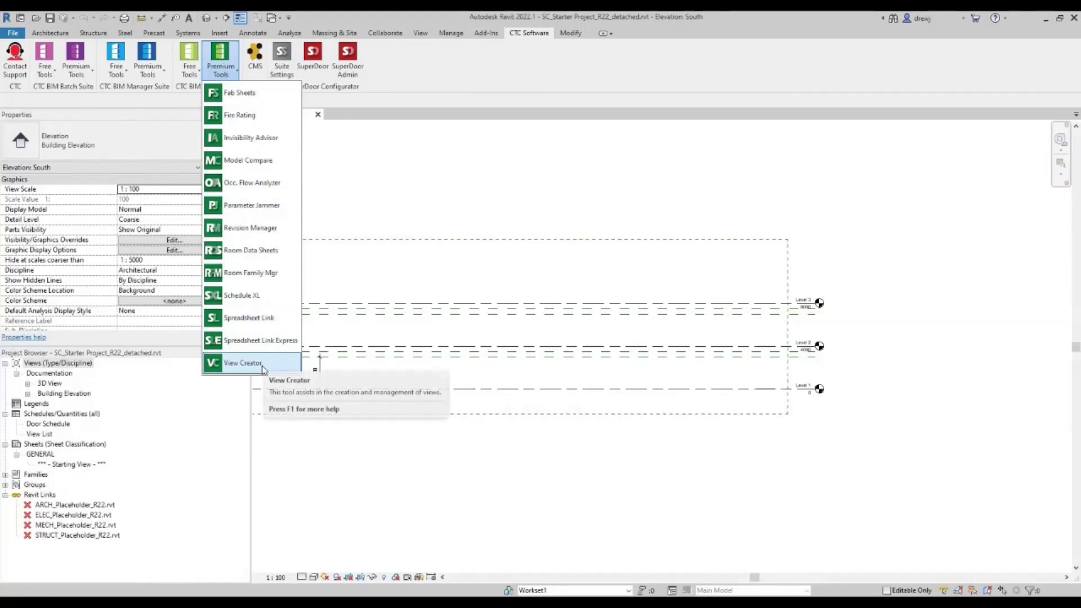
pyautogui.click(263, 364)
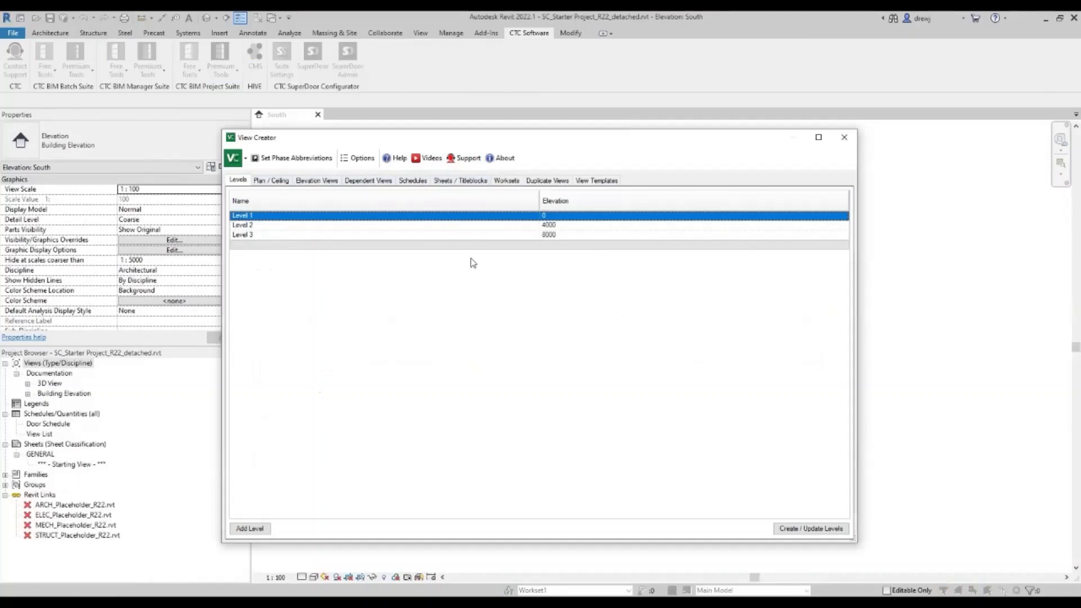
pyautogui.click(251, 529)
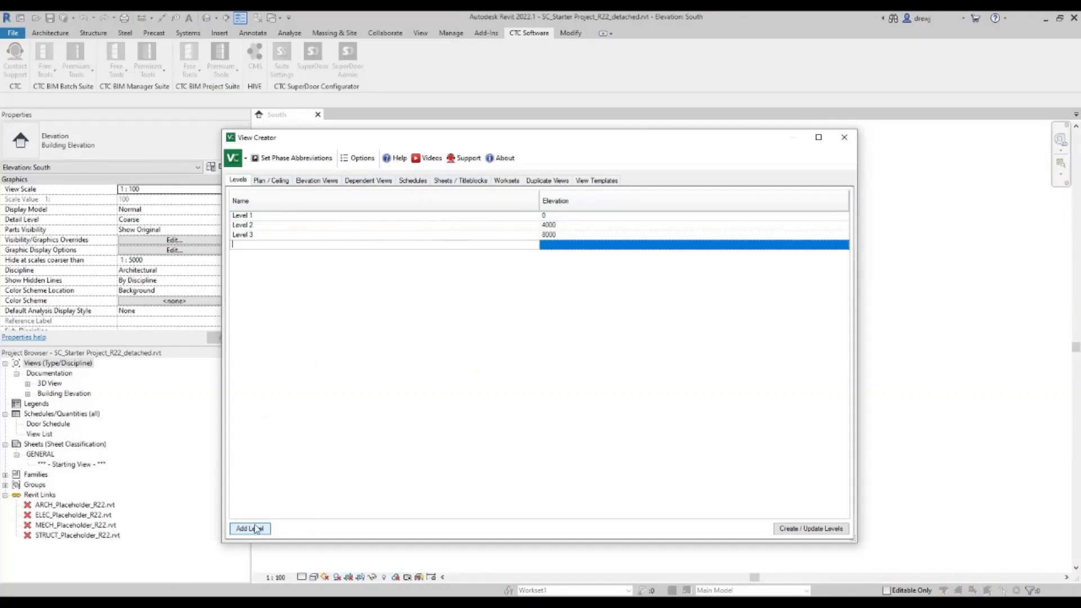
pyautogui.write('Level')
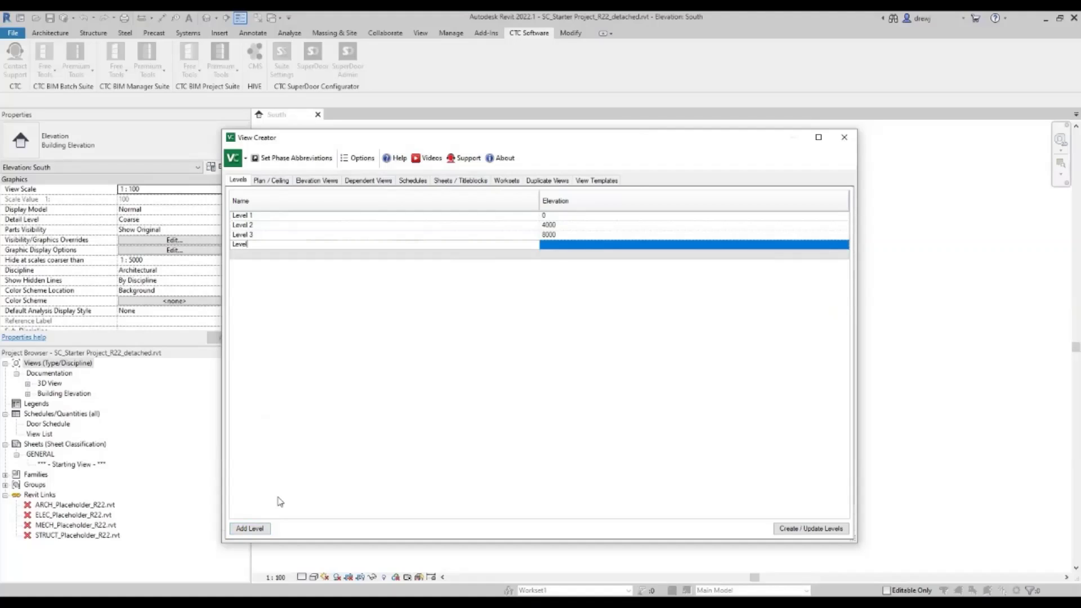
pyautogui.click(551, 244)
pyautogui.write('000')
pyautogui.press('Return')
pyautogui.press('Return')
pyautogui.press('Return')
pyautogui.press('Return')
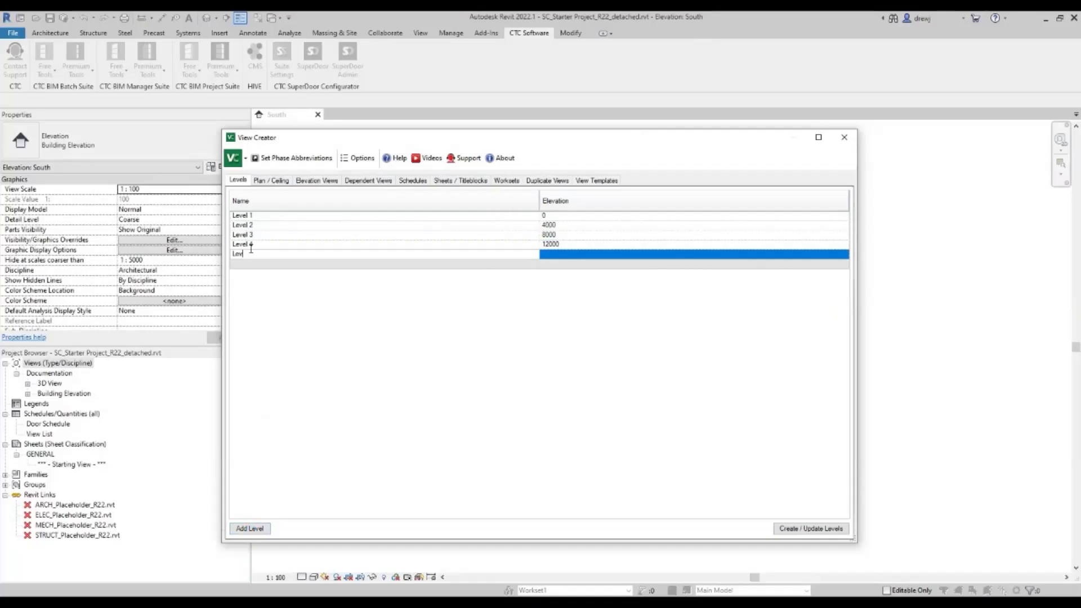
pyautogui.press('Return')
pyautogui.write('Level 9')
pyautogui.press('Return')
pyautogui.write('Roof')
pyautogui.press('Return')
pyautogui.write('Level P1')
pyautogui.press('Return')
pyautogui.write('Level P2')
pyautogui.press('Return')
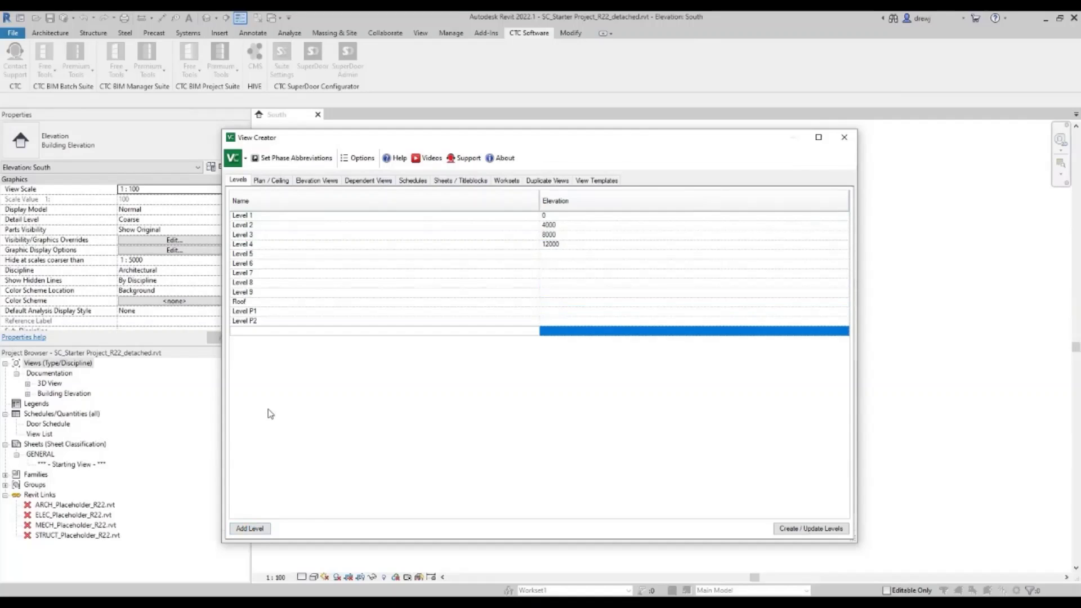
pyautogui.write('Level P3')
pyautogui.press('Return')
# Step: Set Level 5–Roof elevations to 16000–36000 in 4000 steps, and P1–P3 down to -13000
pyautogui.click(582, 258)
pyautogui.write('16000')
pyautogui.press('Return')
pyautogui.write('20000')
pyautogui.press('Return')
pyautogui.write('24000')
pyautogui.press('Return')
pyautogui.write('28000')
pyautogui.press('Return')
pyautogui.write('32000')
pyautogui.press('Return')
pyautogui.write('36000')
pyautogui.press('Return')
pyautogui.write('-5000 -5000')
pyautogui.press('Return')
pyautogui.write('-13000')
pyautogui.press('Return')
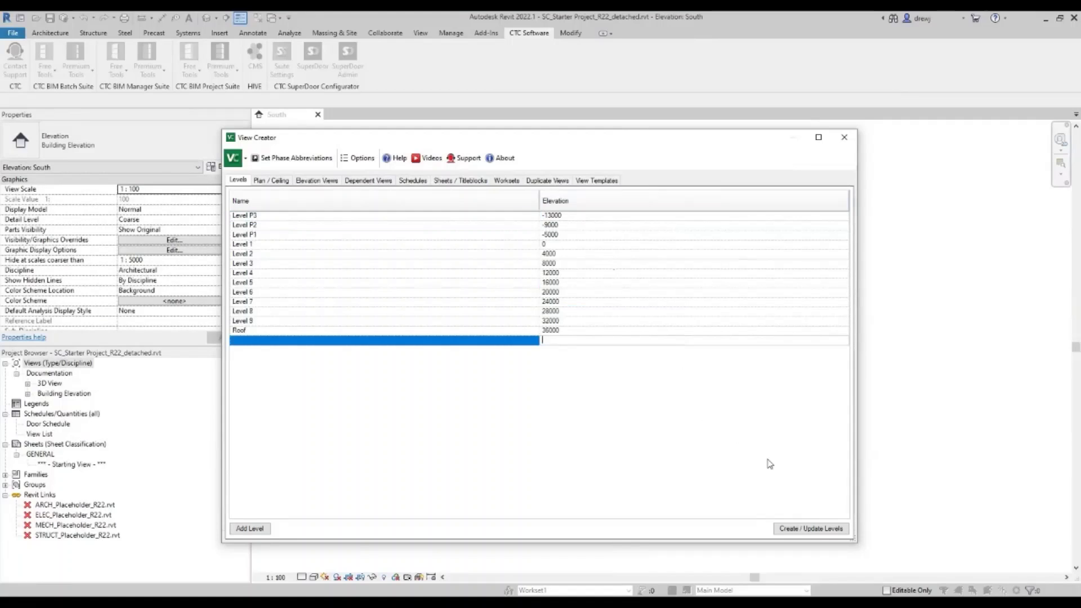
# Step: Create the ten new levels and check the Level P1 elevation value
pyautogui.click(822, 529)
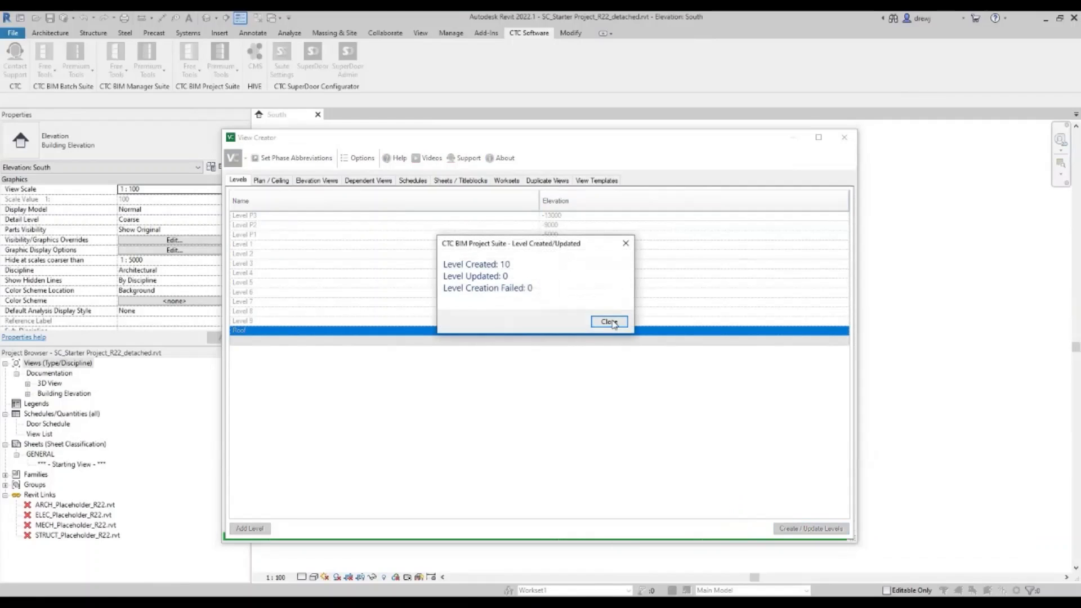
pyautogui.click(607, 322)
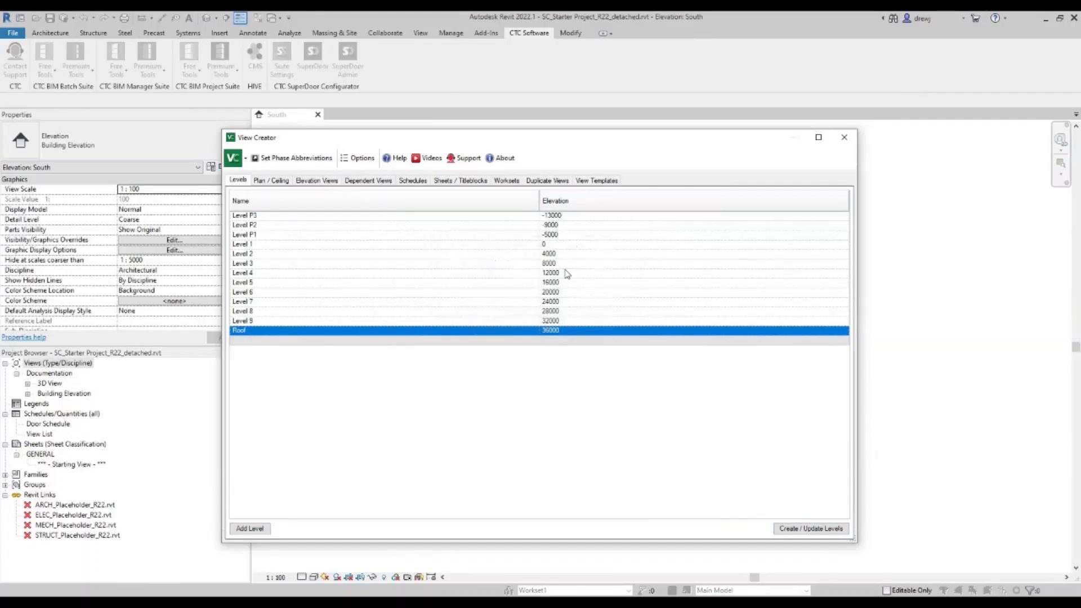
pyautogui.click(567, 234)
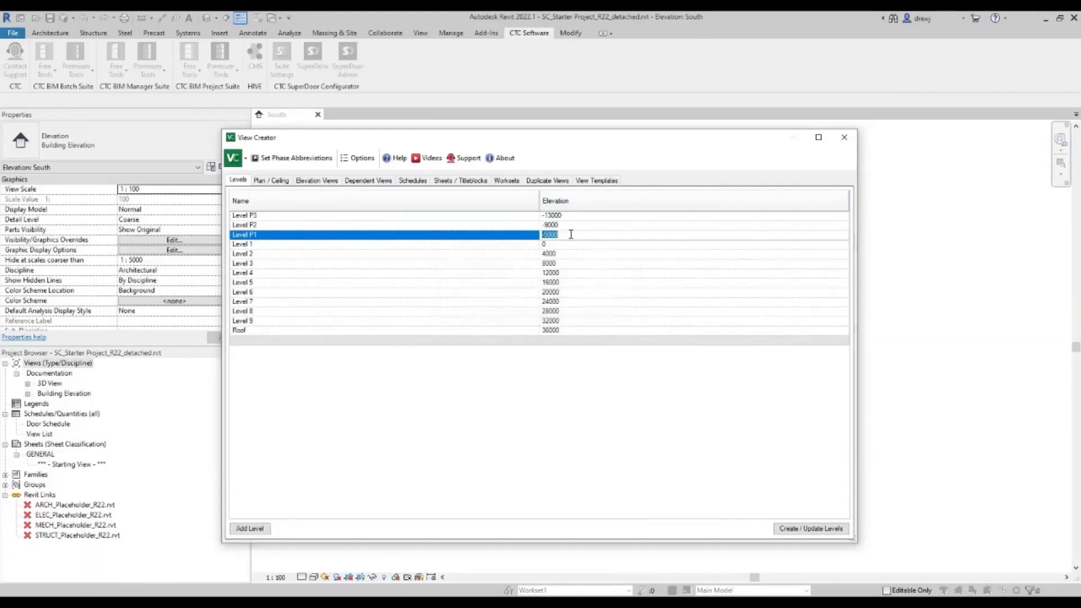
pyautogui.click(569, 234)
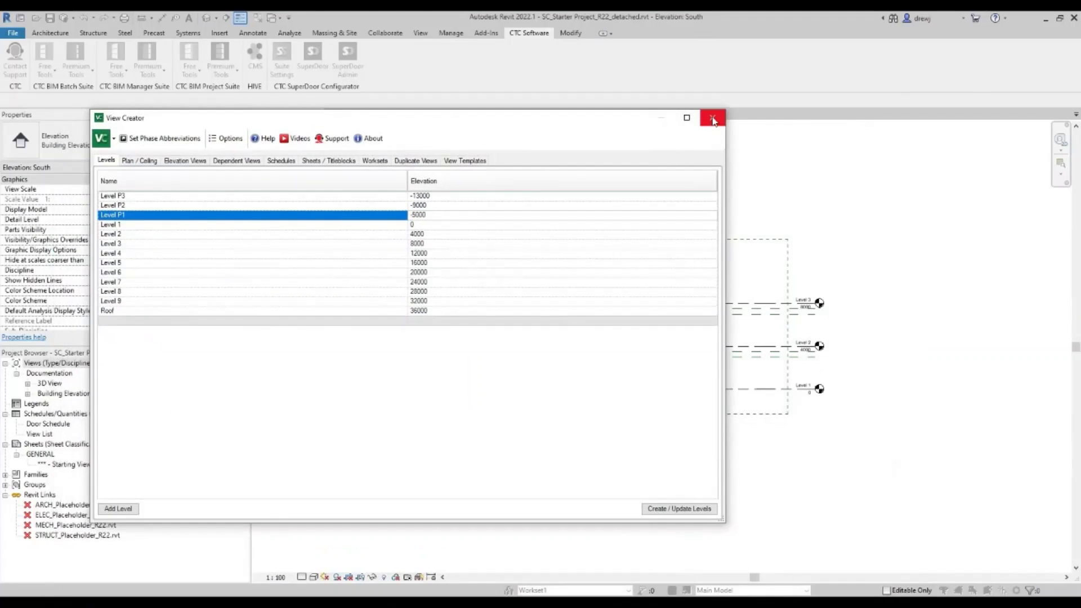
# Step: Stretch the Entire Site scope box's top and bottom edges to enclose every level
pyautogui.click(712, 119)
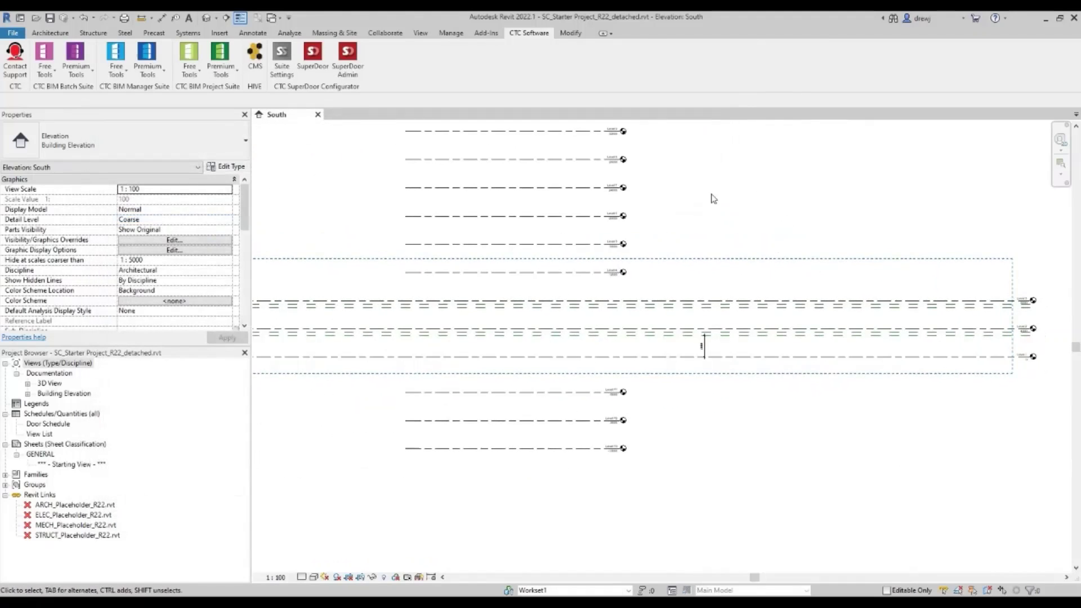
pyautogui.moveTo(713, 198); pyautogui.dragTo(711, 249, button='middle')
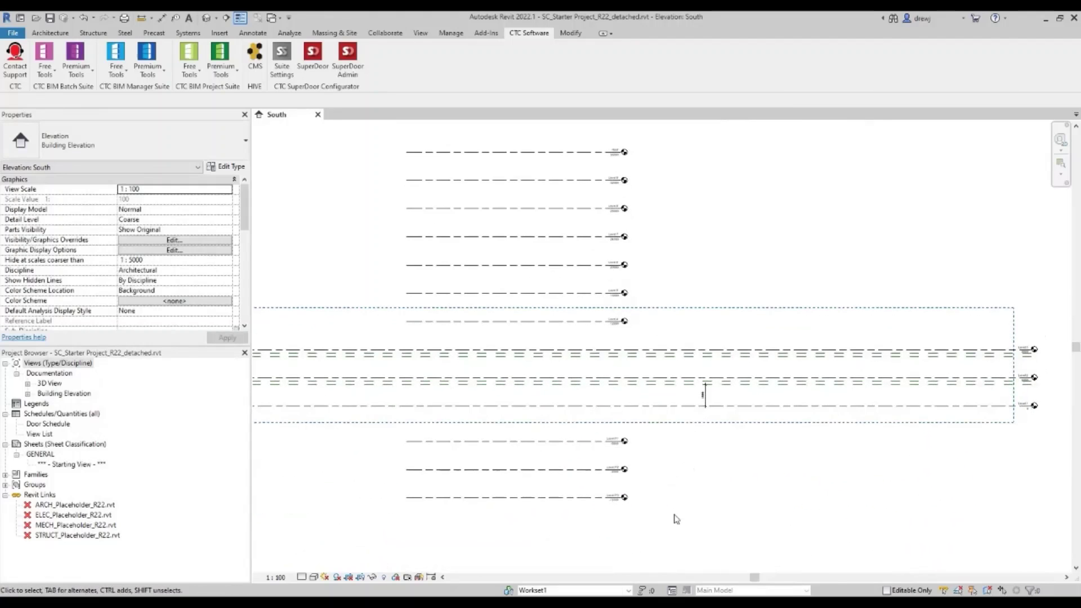
pyautogui.moveTo(634, 506); pyautogui.dragTo(594, 434)
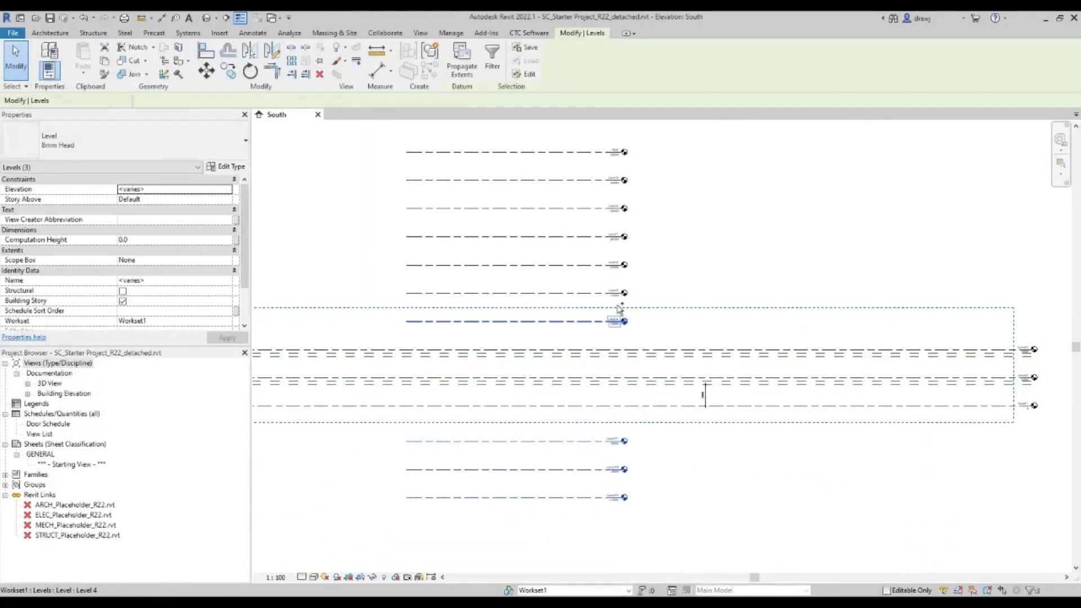
pyautogui.keyDown('ctrl'); pyautogui.click(568, 153); pyautogui.keyUp('ctrl')
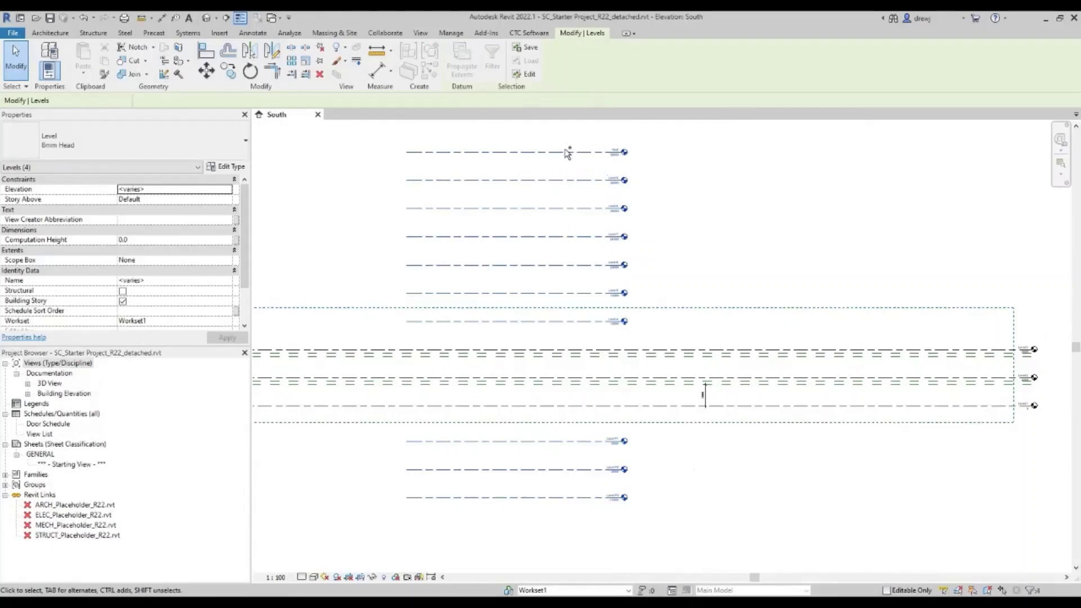
pyautogui.keyDown('ctrl'); pyautogui.click(446, 190); pyautogui.keyUp('ctrl')
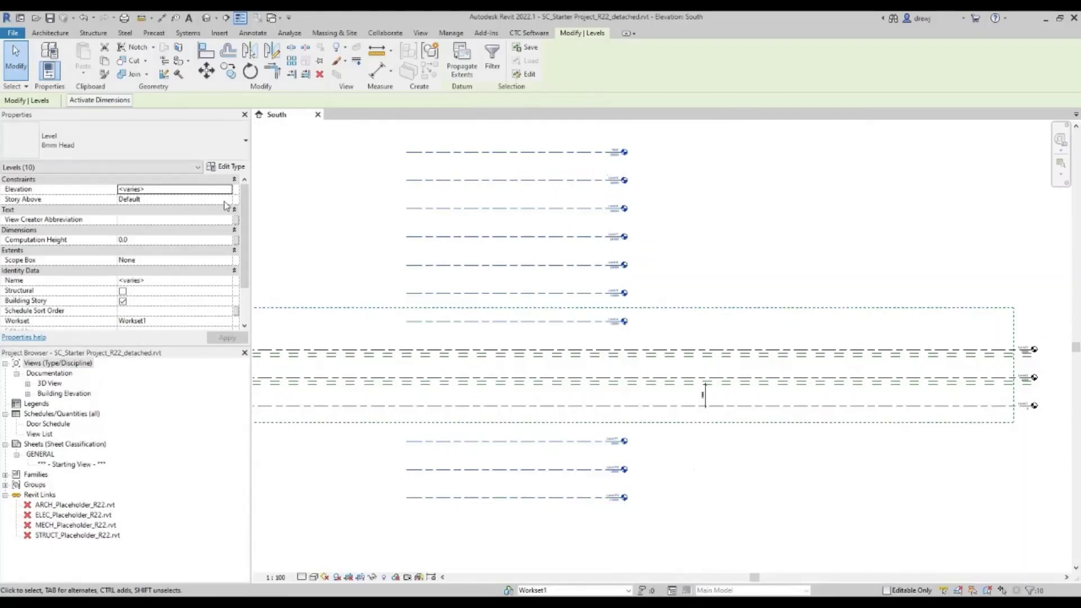
pyautogui.click(227, 260)
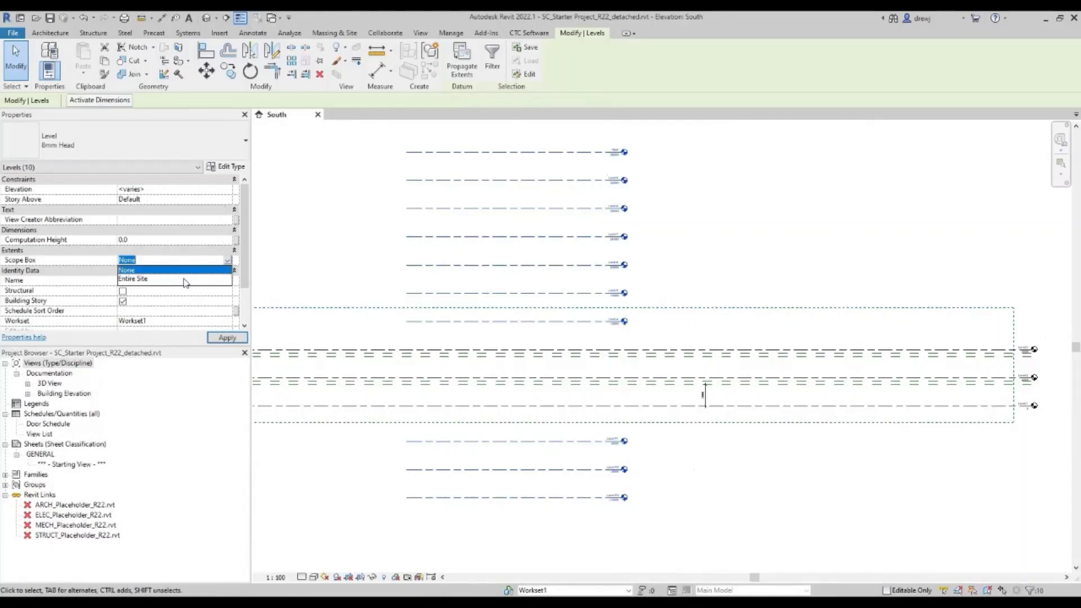
pyautogui.click(670, 309)
pyautogui.moveTo(547, 307); pyautogui.dragTo(550, 140)
pyautogui.moveTo(546, 422); pyautogui.dragTo(547, 522)
# Step: Assign all ten new levels to the Entire Site scope box
pyautogui.moveTo(649, 433); pyautogui.dragTo(598, 504)
pyautogui.moveTo(642, 325); pyautogui.dragTo(543, 146)
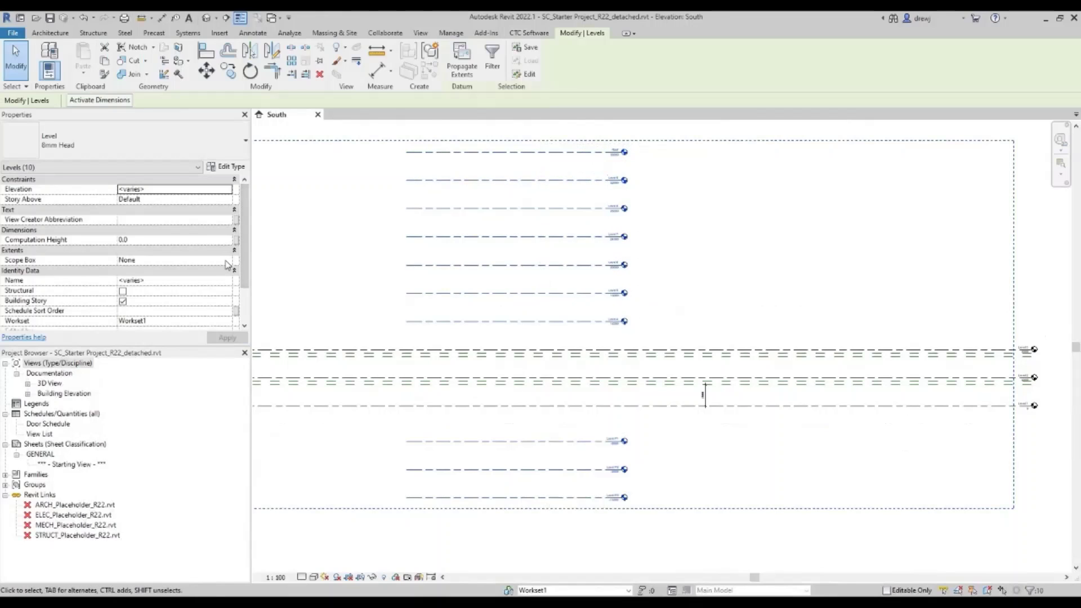
pyautogui.click(226, 261)
pyautogui.click(186, 279)
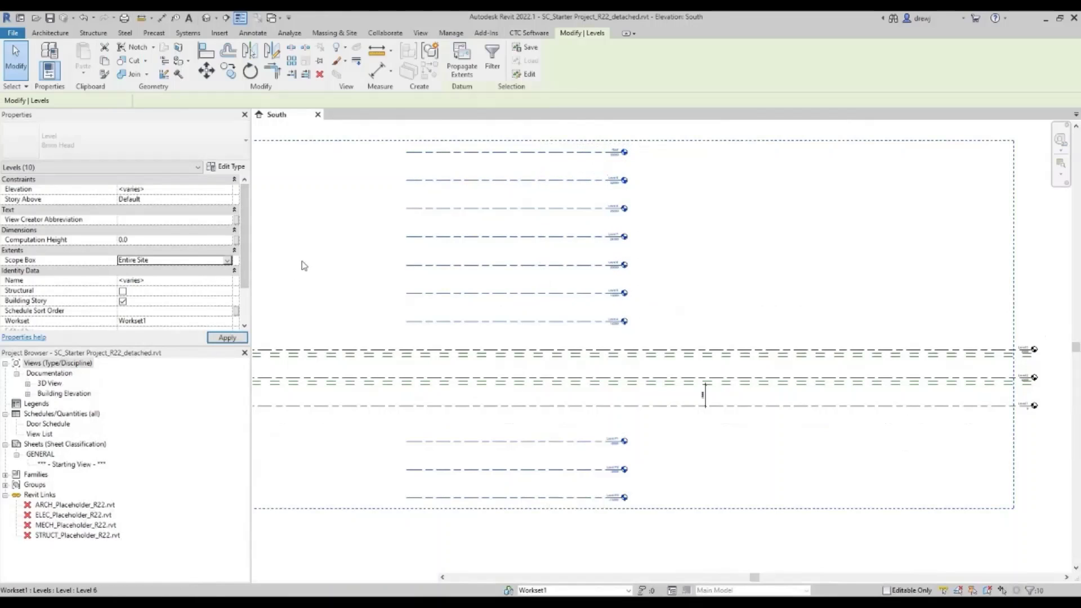
pyautogui.press('Escape')
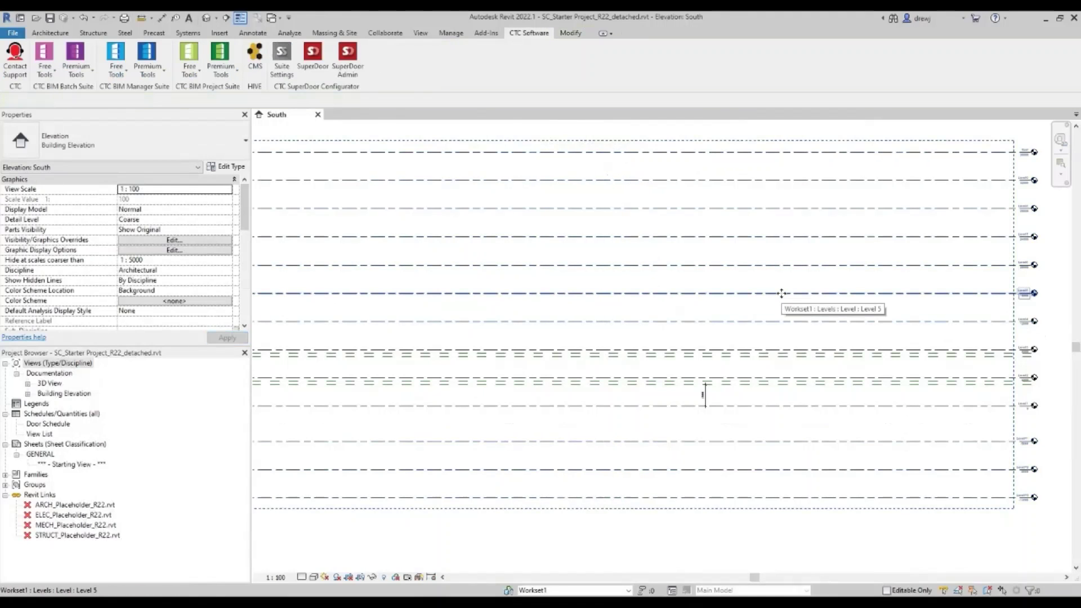
pyautogui.scroll(4, 1056, 379)
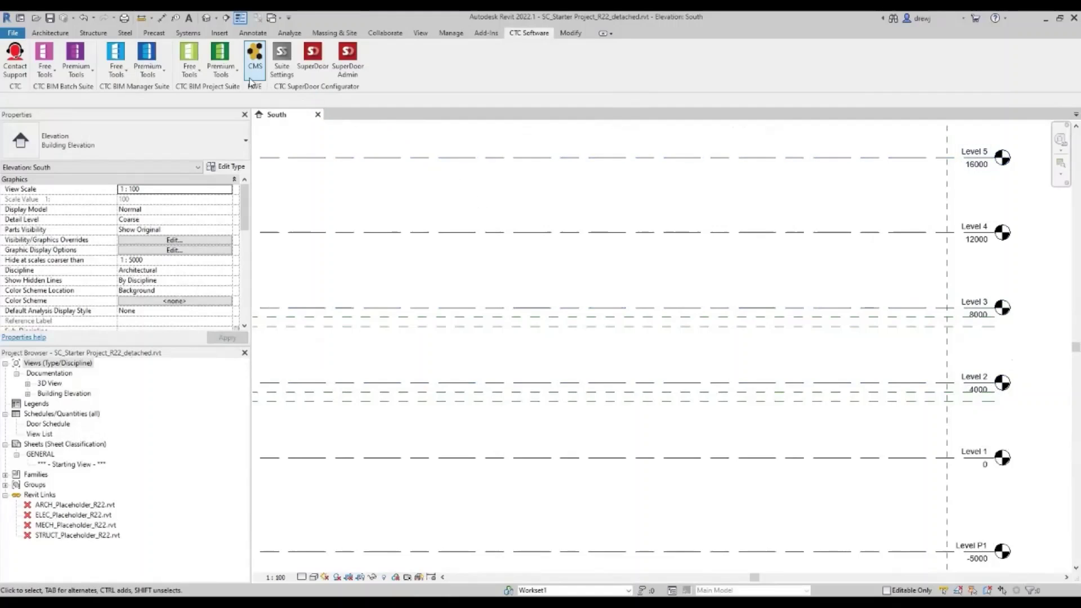
# Step: On View Creator's Plan / Ceiling tab, check all levels, four discipline floor plan templates, and New Construction
pyautogui.click(221, 66)
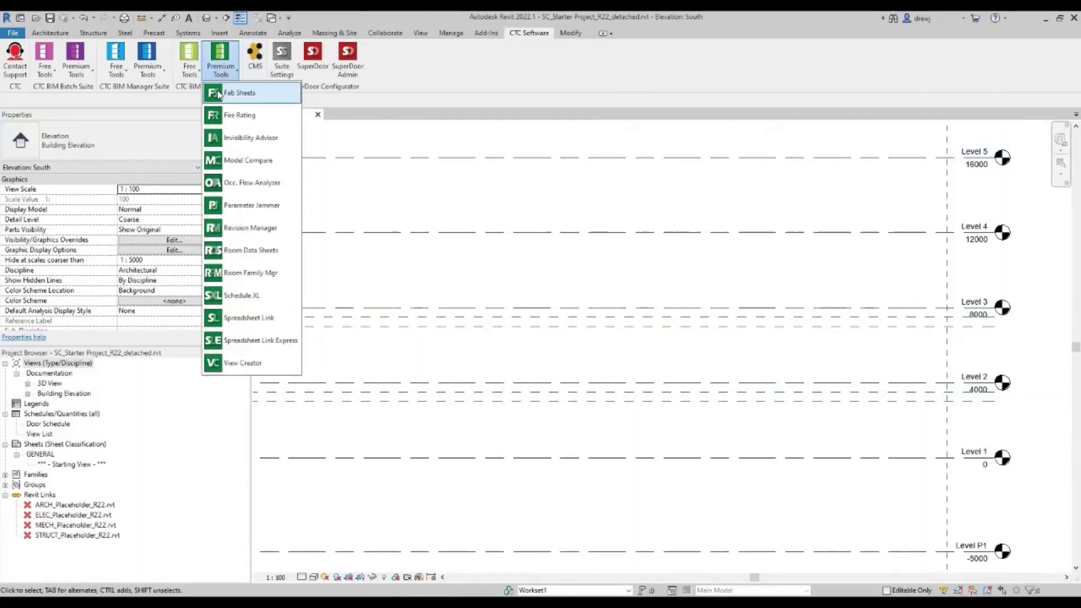
pyautogui.click(255, 362)
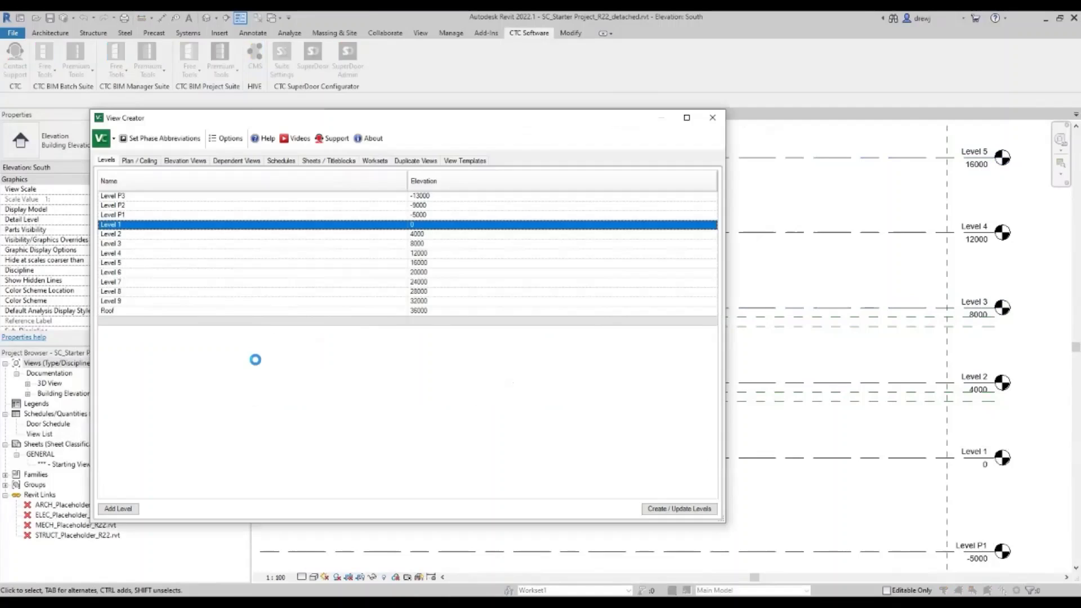
pyautogui.click(150, 161)
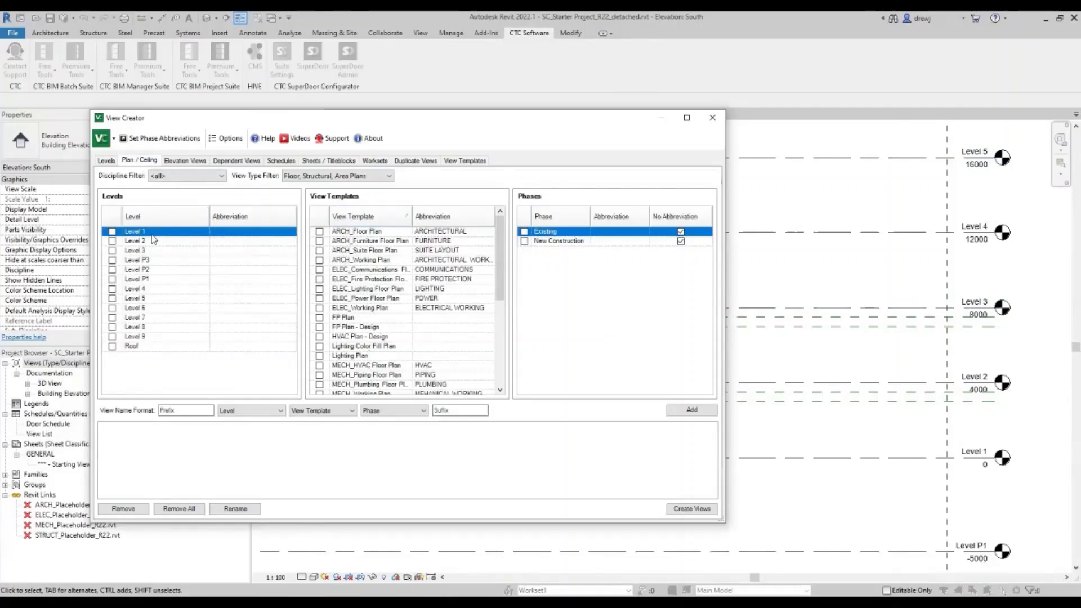
pyautogui.click(145, 346)
pyautogui.rightClick(146, 347)
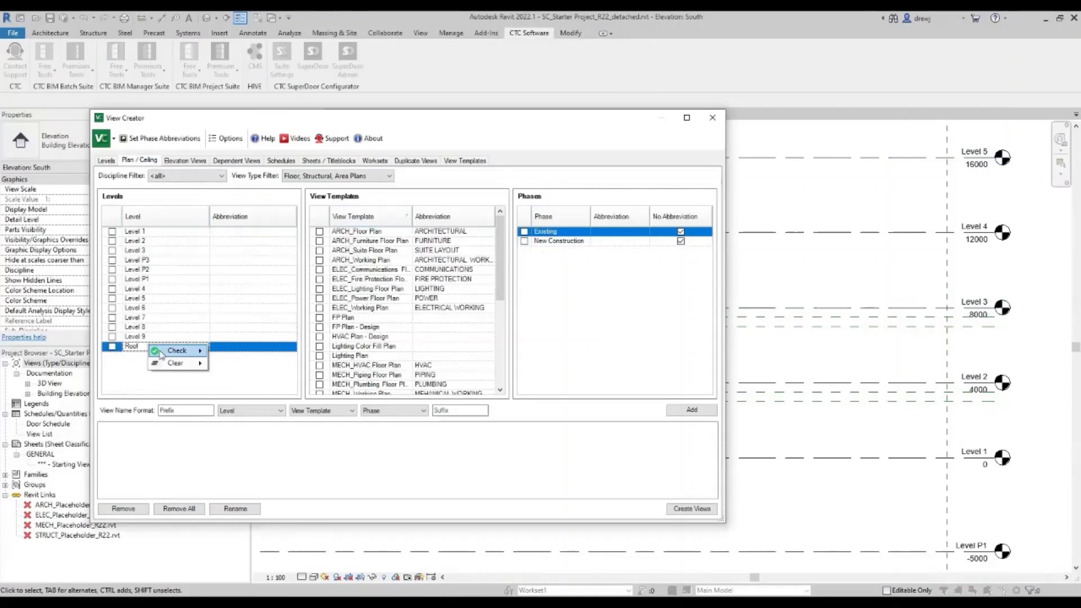
pyautogui.moveTo(179, 350)
pyautogui.click(230, 351)
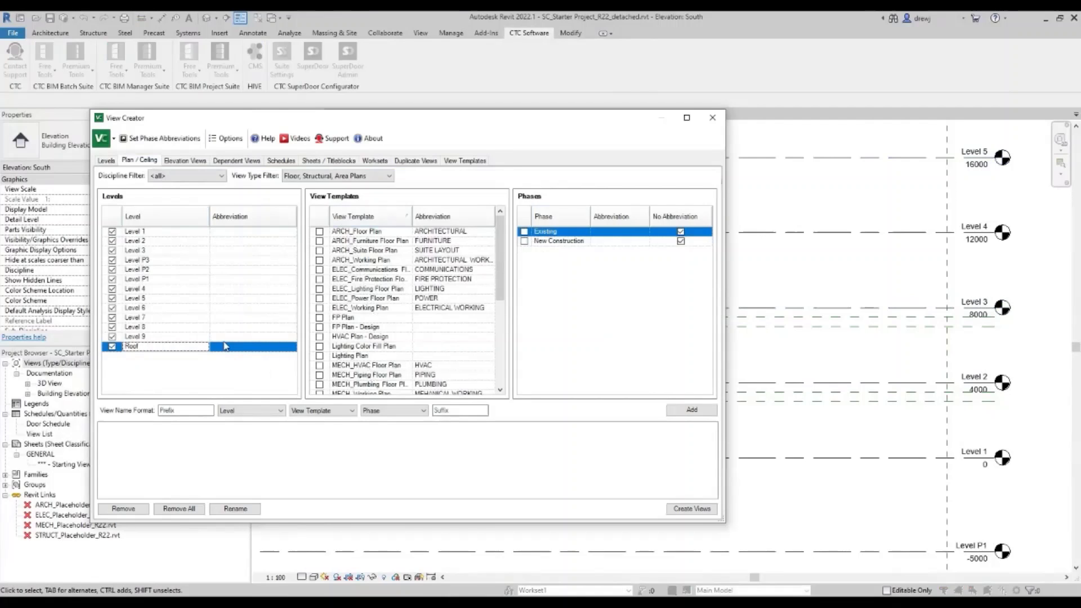
pyautogui.click(320, 232)
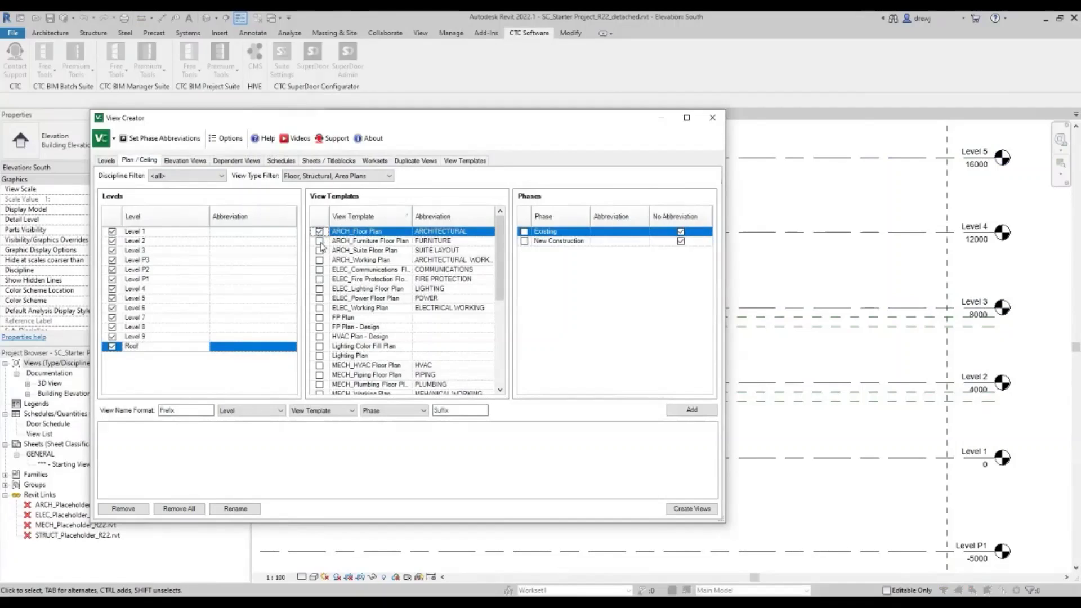
pyautogui.click(320, 241)
pyautogui.click(320, 269)
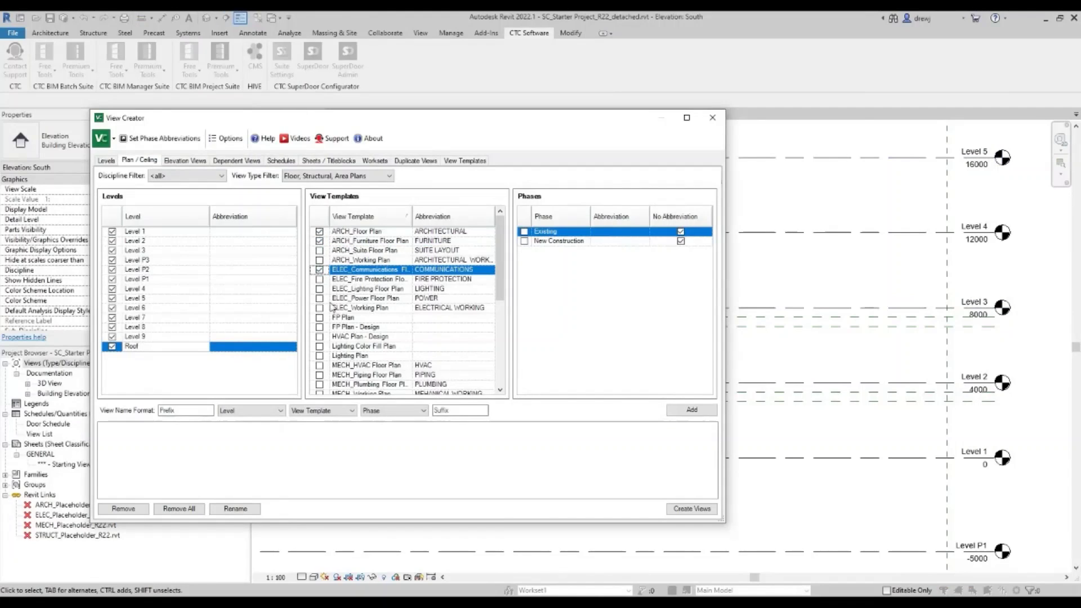
pyautogui.scroll(-2, 327, 324)
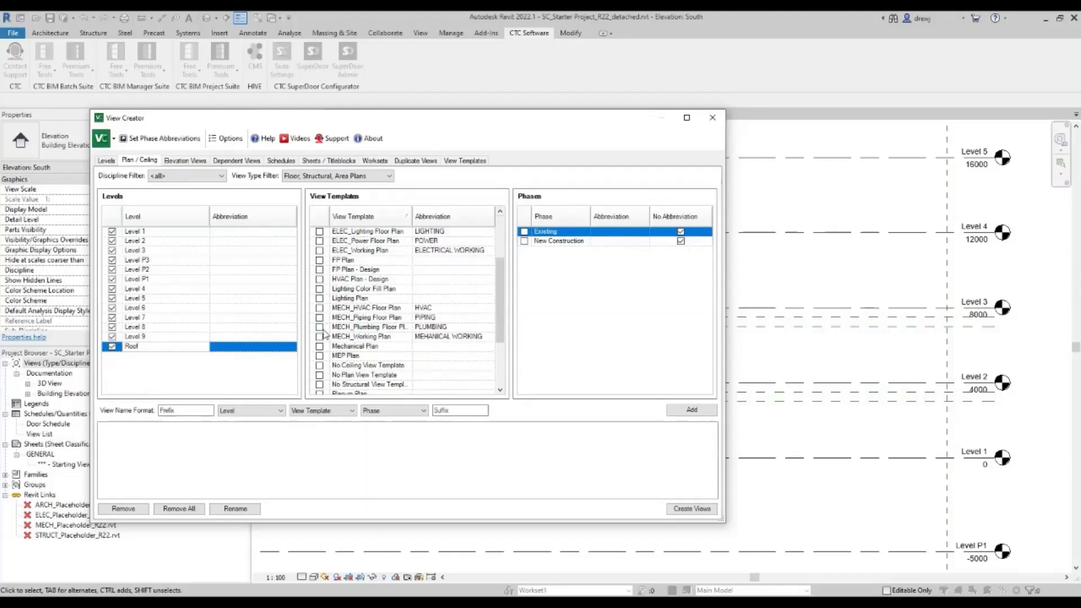
pyautogui.click(320, 308)
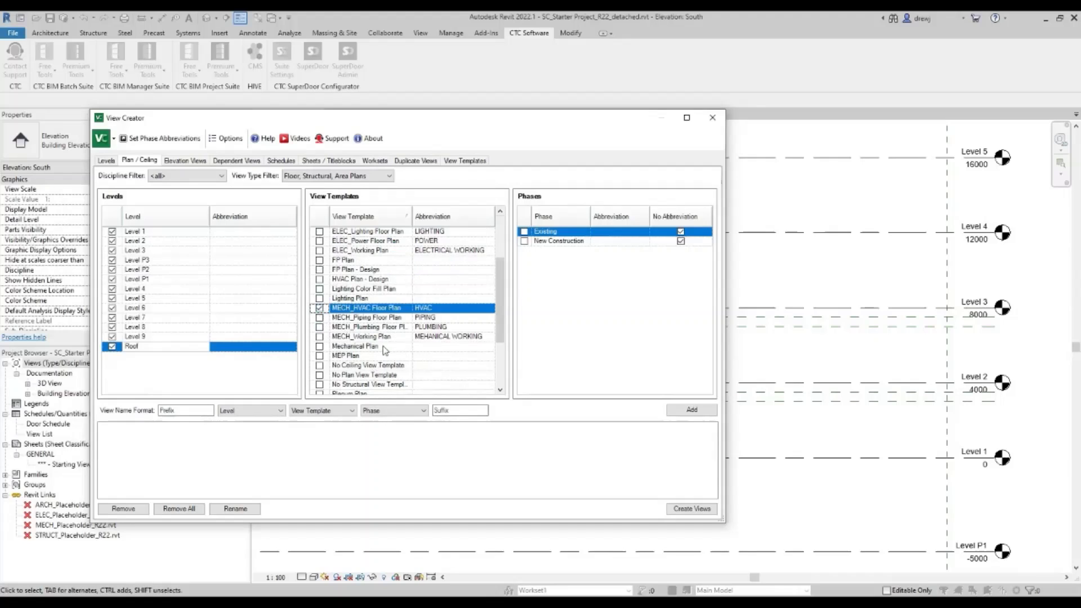
pyautogui.click(524, 241)
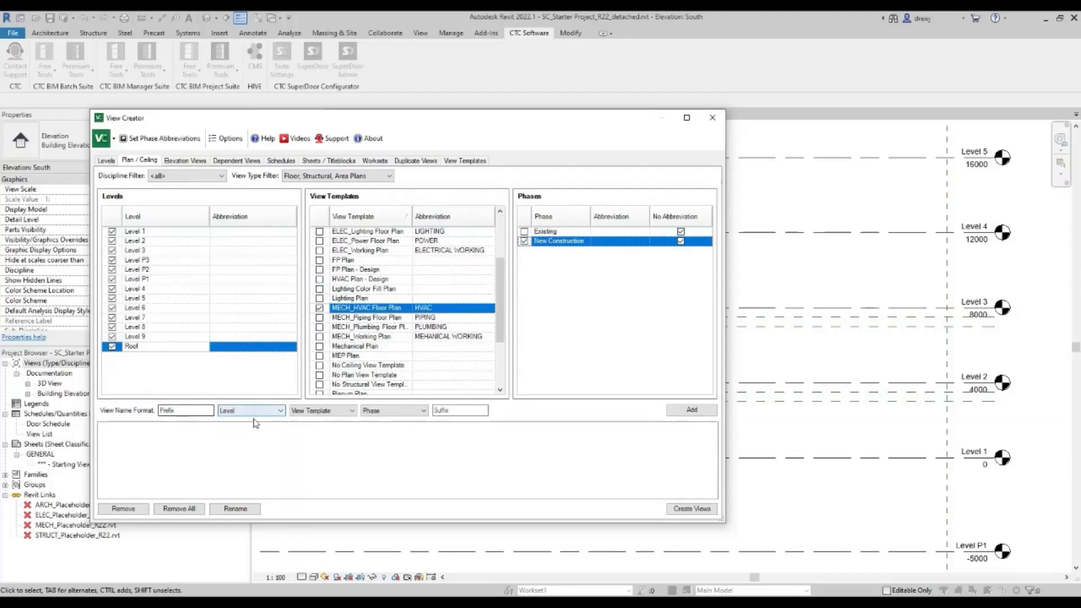
# Step: Name views by Level without phase, e.g. Level 1 - ARCHITECTURAL, and create all 52 plans
pyautogui.click(196, 412)
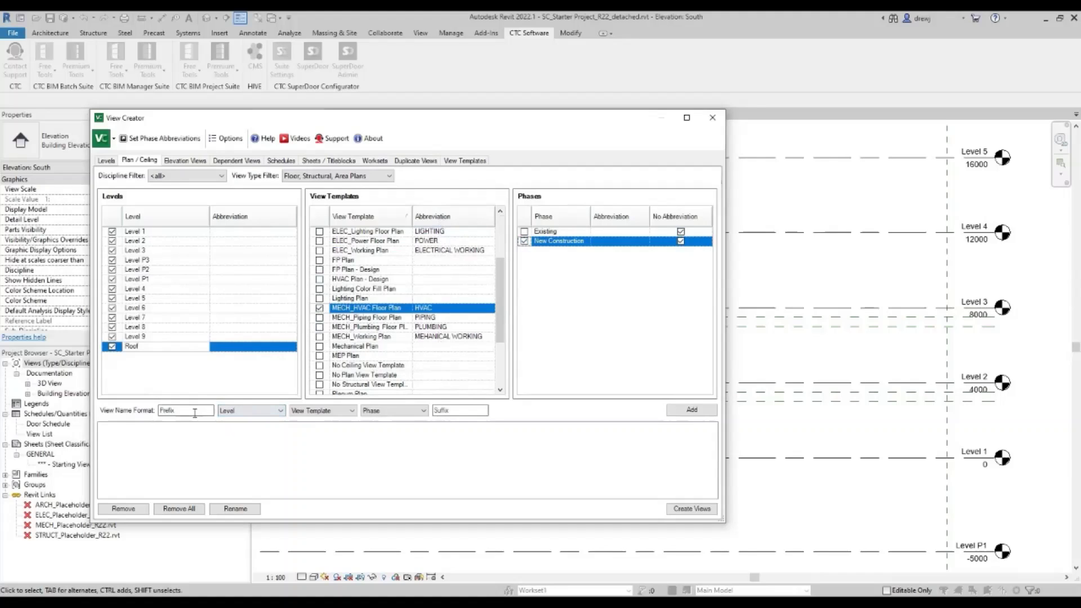
pyautogui.click(250, 413)
pyautogui.click(311, 412)
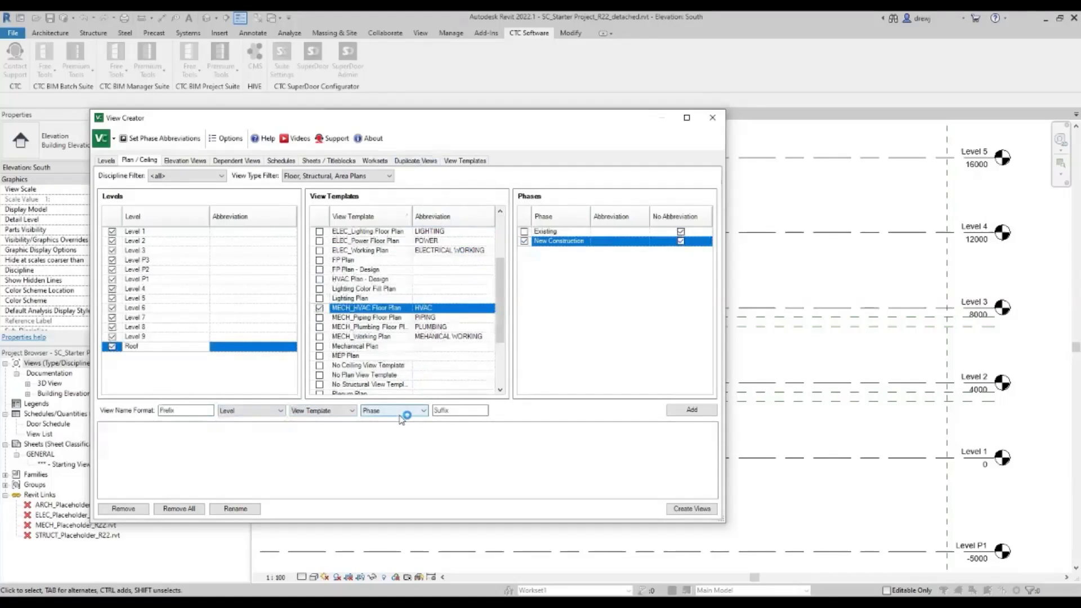
pyautogui.click(679, 240)
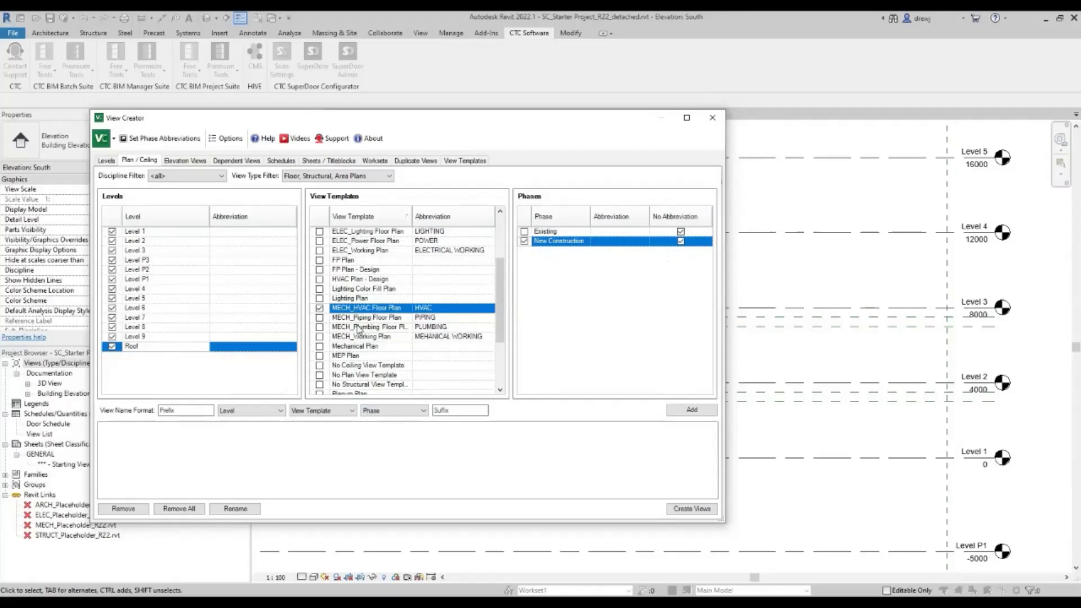
pyautogui.scroll(2, 357, 328)
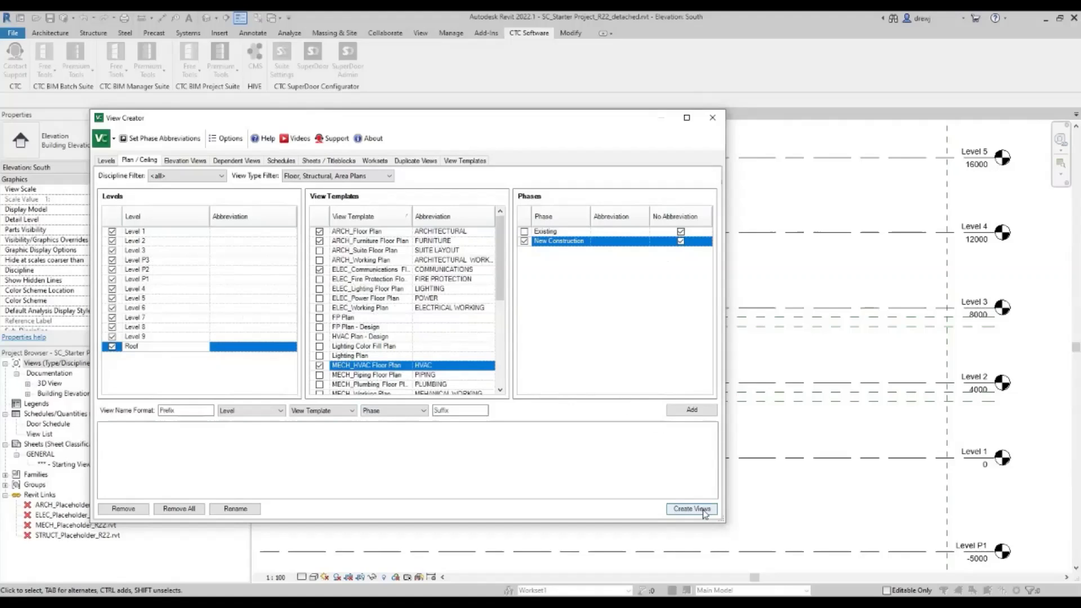
pyautogui.click(692, 412)
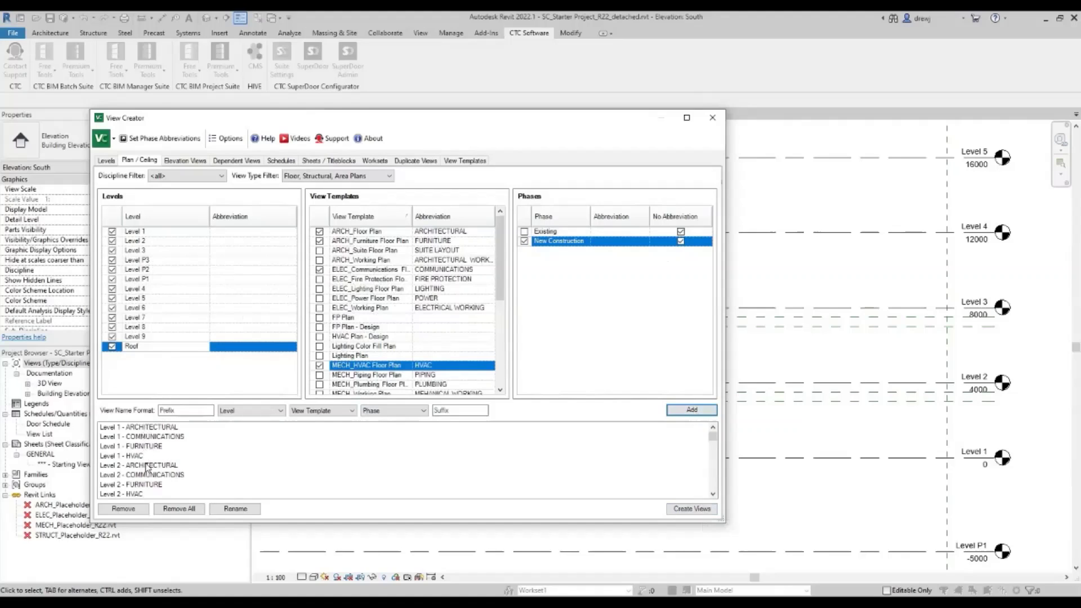
pyautogui.click(148, 430)
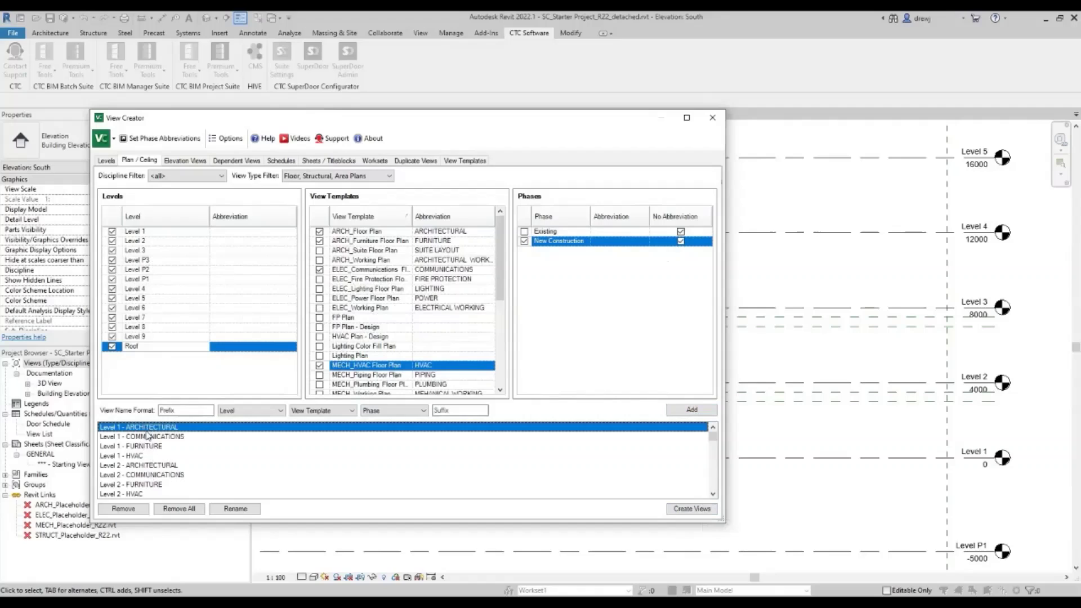
pyautogui.click(152, 438)
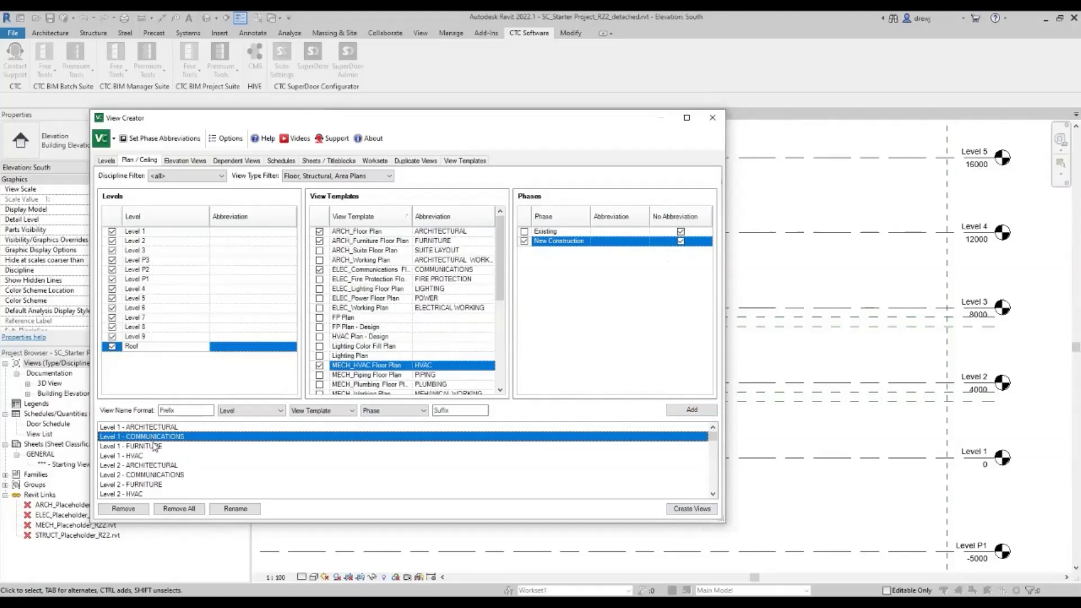
pyautogui.click(154, 447)
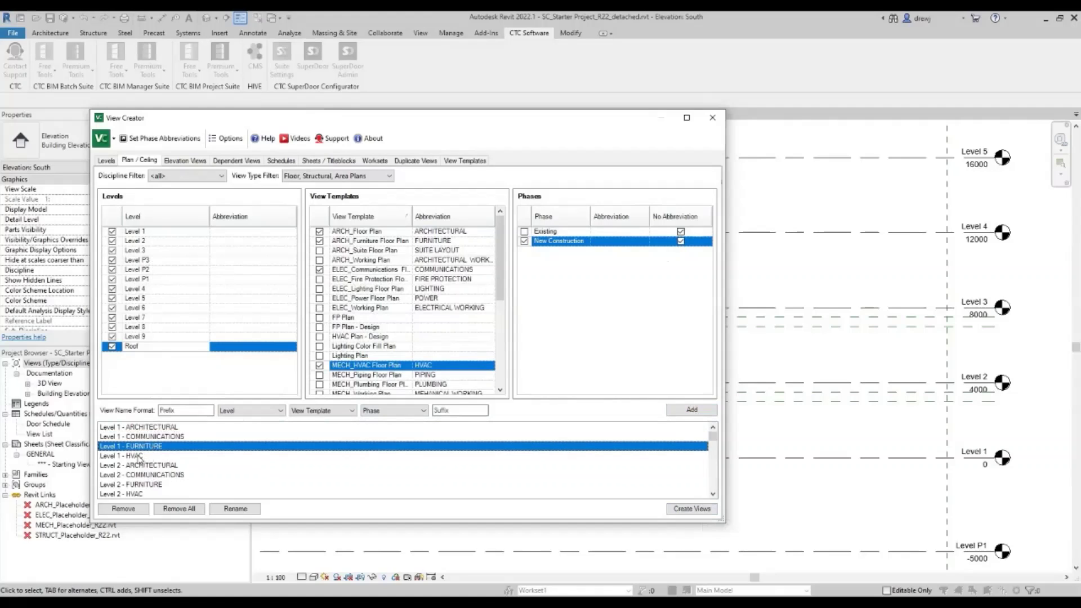
pyautogui.click(137, 456)
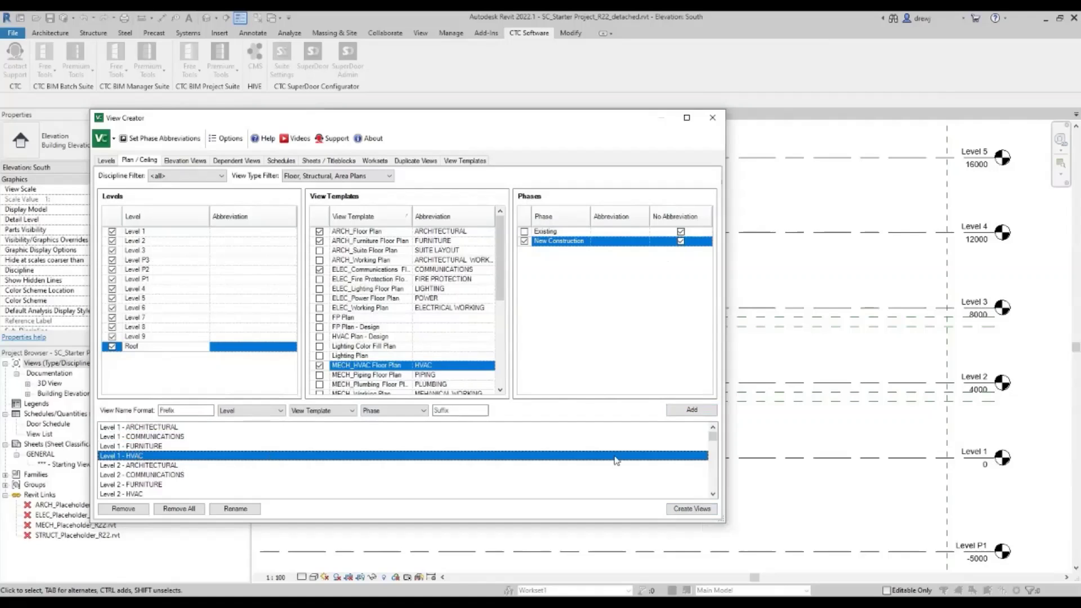
pyautogui.click(699, 510)
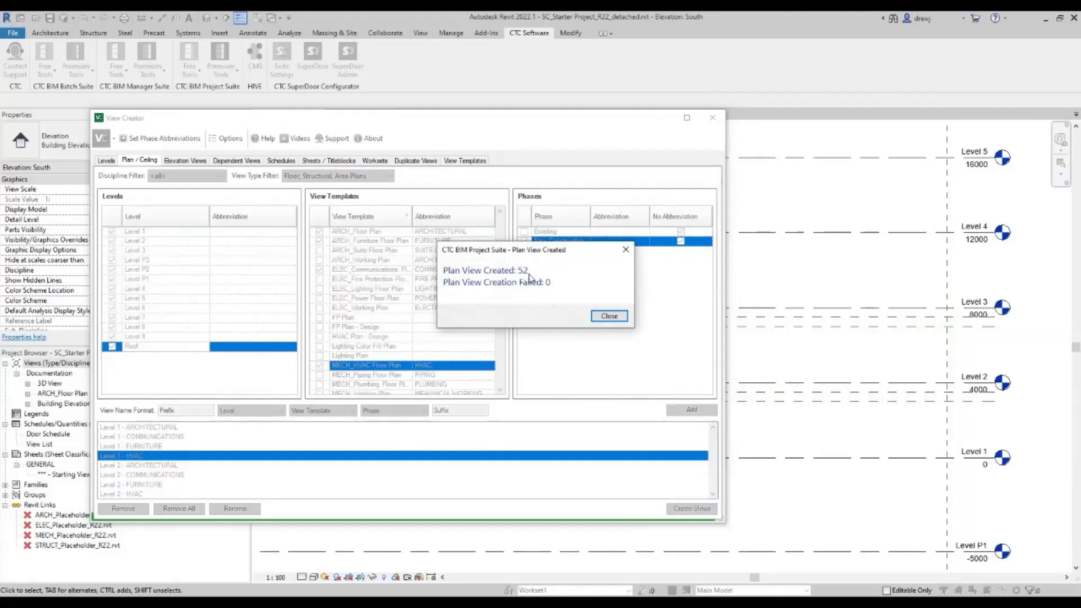
pyautogui.click(609, 316)
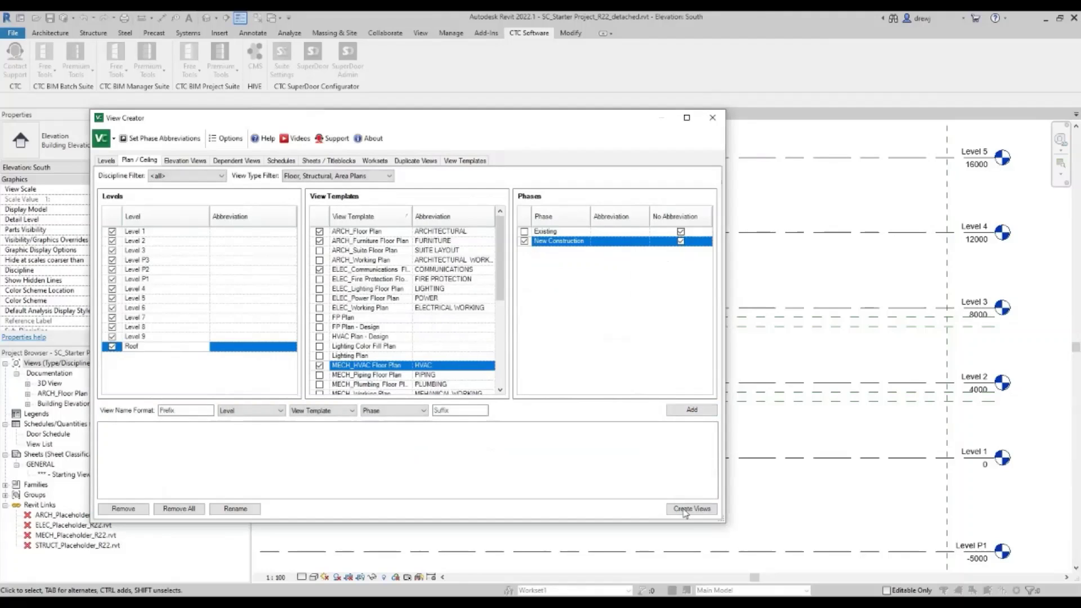
# Step: Close View Creator and collapse the ARCH_Floor Plan, ARCH_Furniture and MECH_HVAC browser groups
pyautogui.click(713, 117)
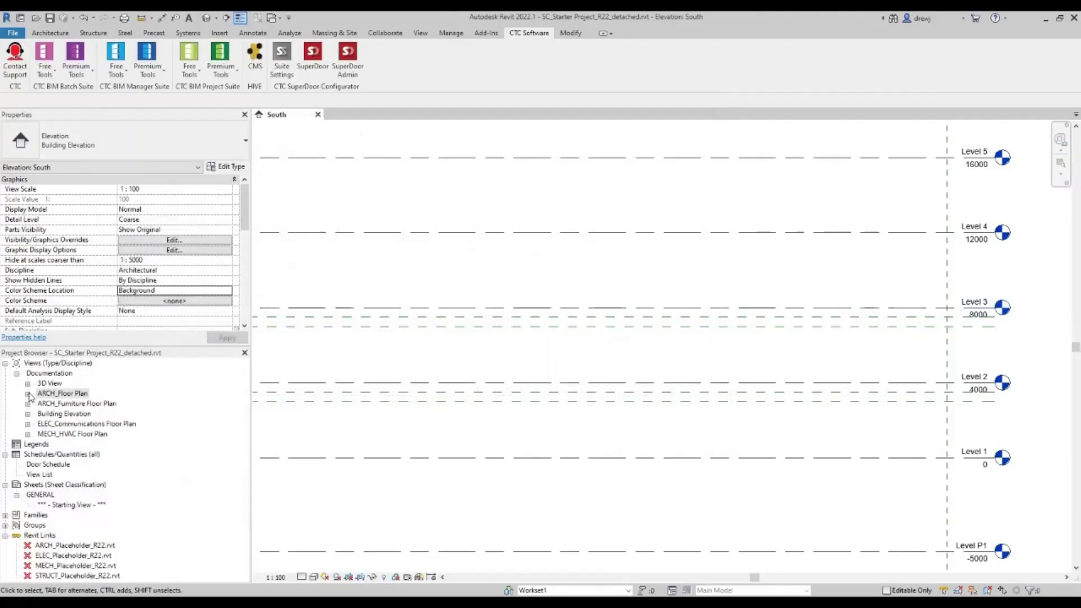
pyautogui.click(28, 394)
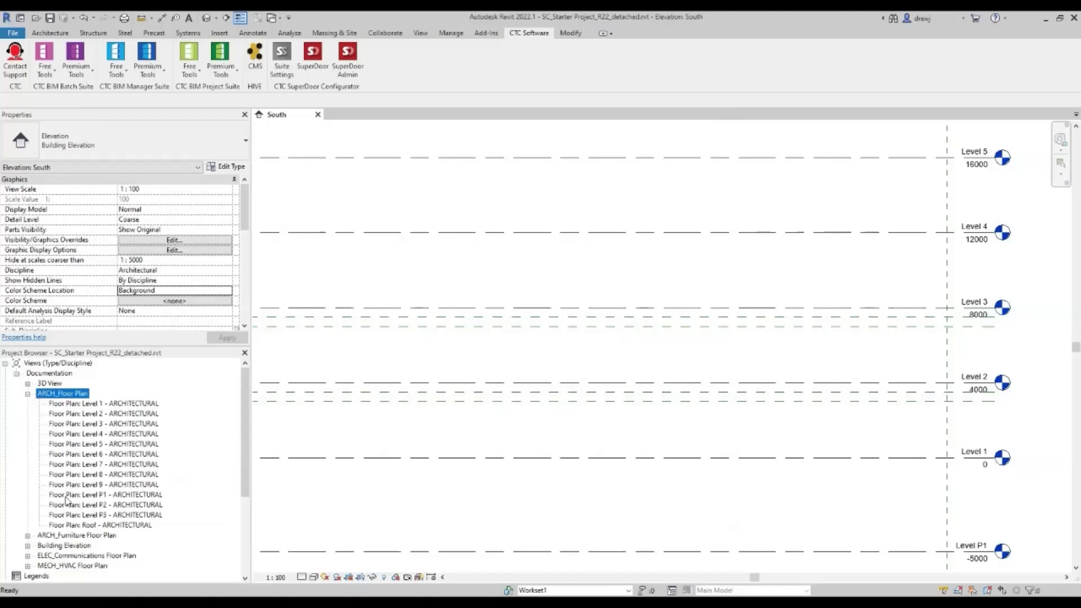
pyautogui.click(28, 536)
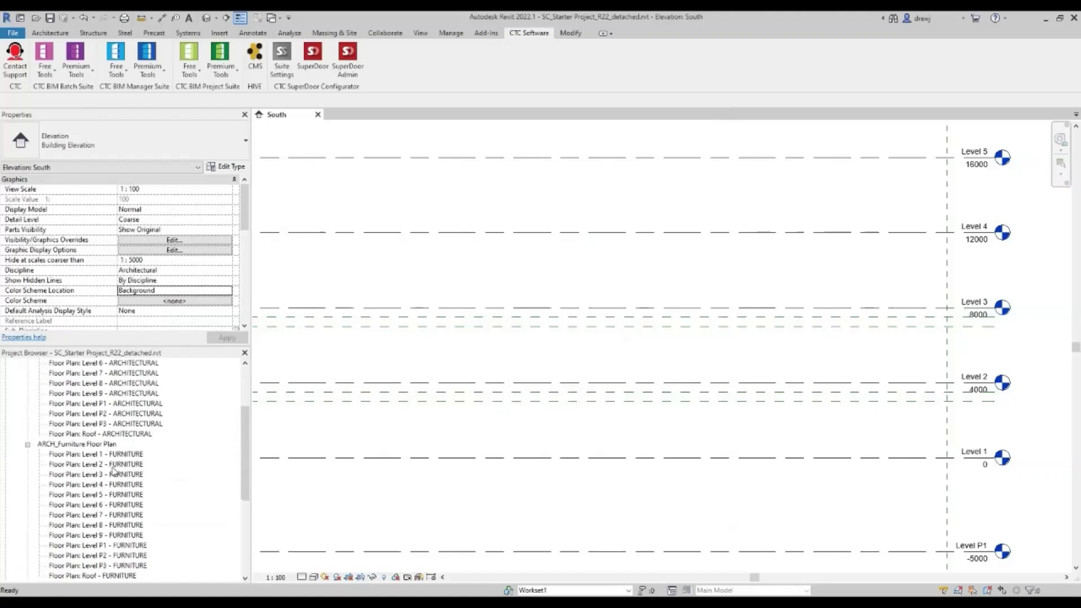
pyautogui.scroll(-3, 99, 504)
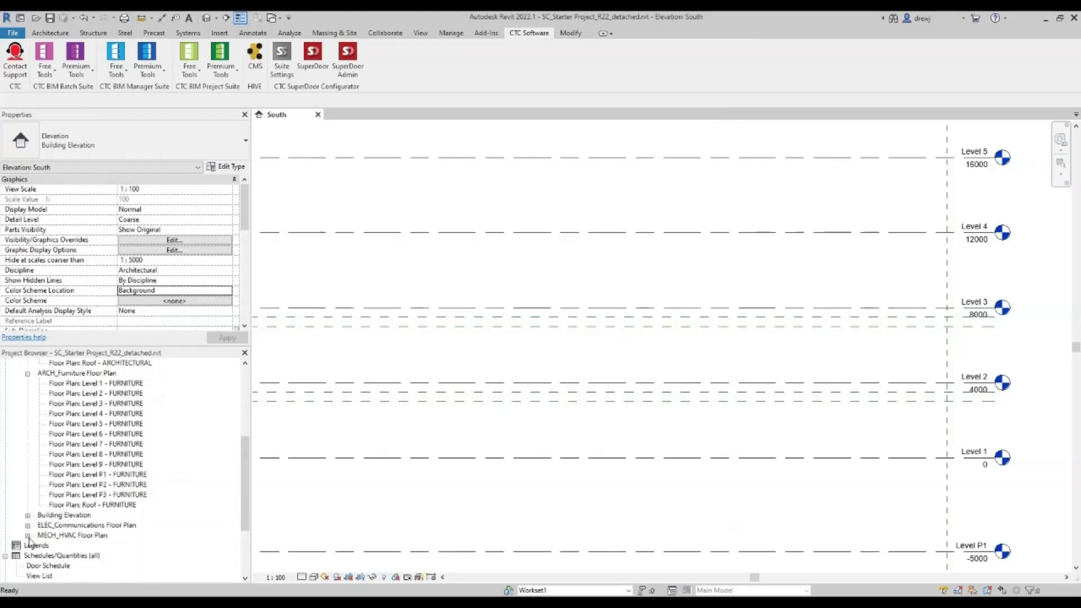
pyautogui.click(28, 536)
pyautogui.click(28, 445)
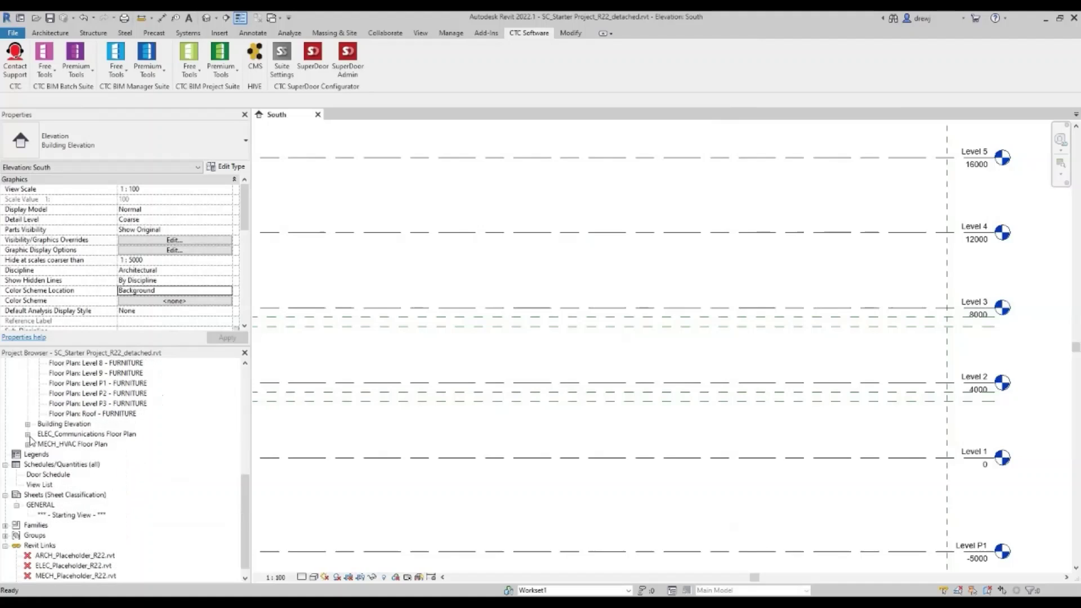
pyautogui.scroll(5, 34, 428)
pyautogui.click(27, 403)
pyautogui.click(27, 393)
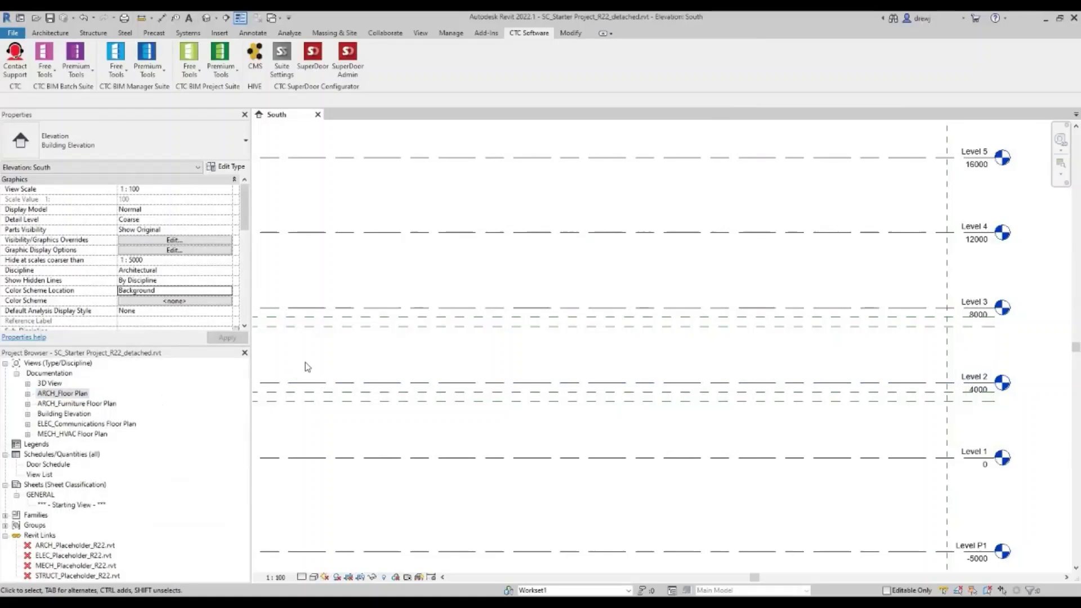
pyautogui.click(304, 382)
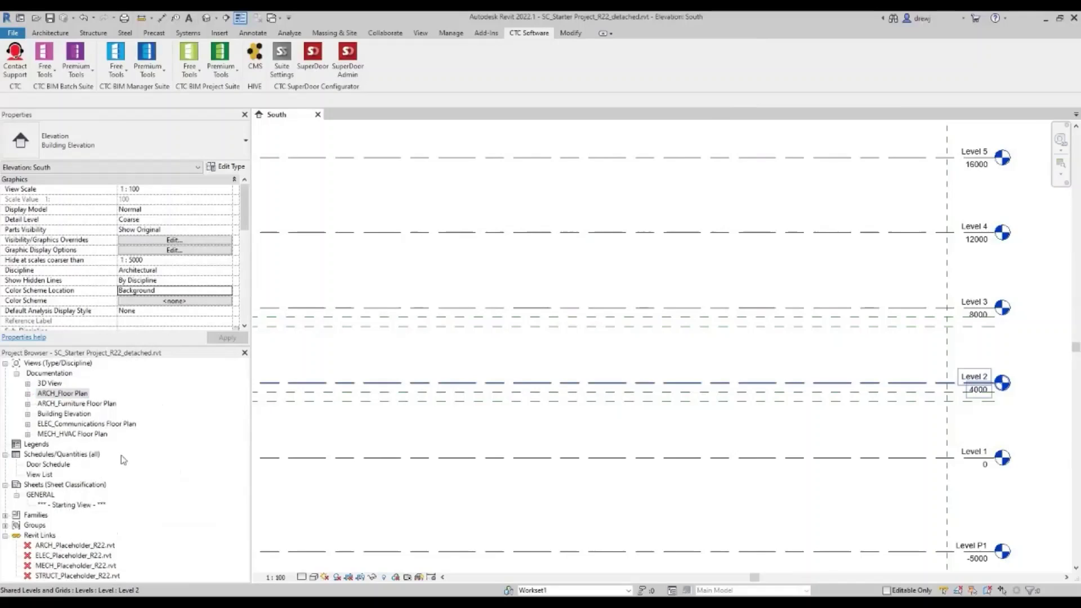
# Step: Reload the ARCH, ELEC, MECH and STRUCT links from the Revit Links folder via Import & Link Mgr
pyautogui.click(154, 73)
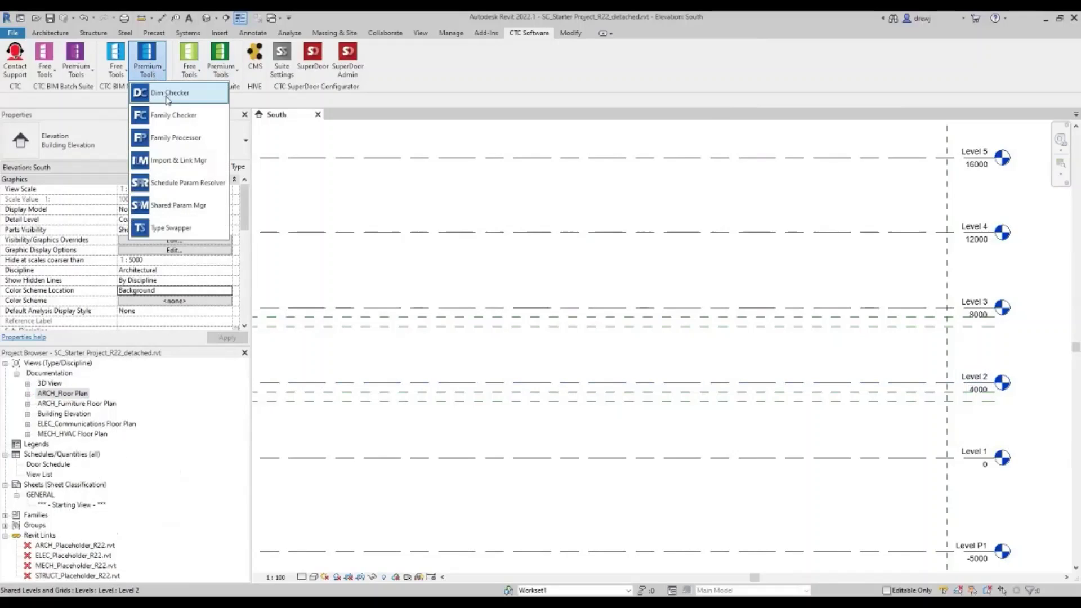
pyautogui.click(189, 160)
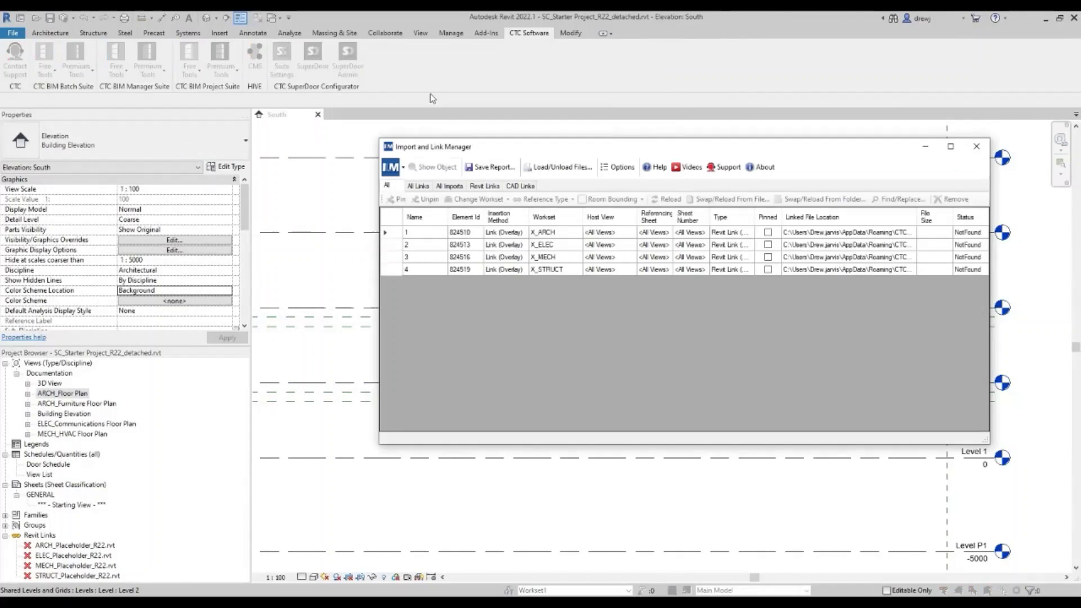
pyautogui.moveTo(537, 150); pyautogui.dragTo(415, 165)
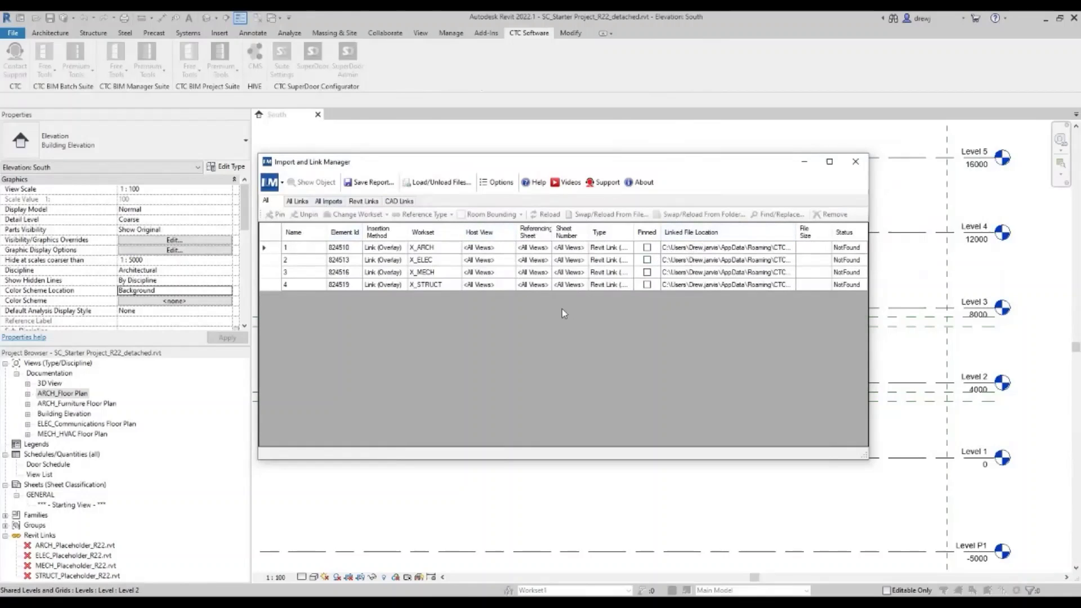
pyautogui.moveTo(271, 247); pyautogui.dragTo(272, 285)
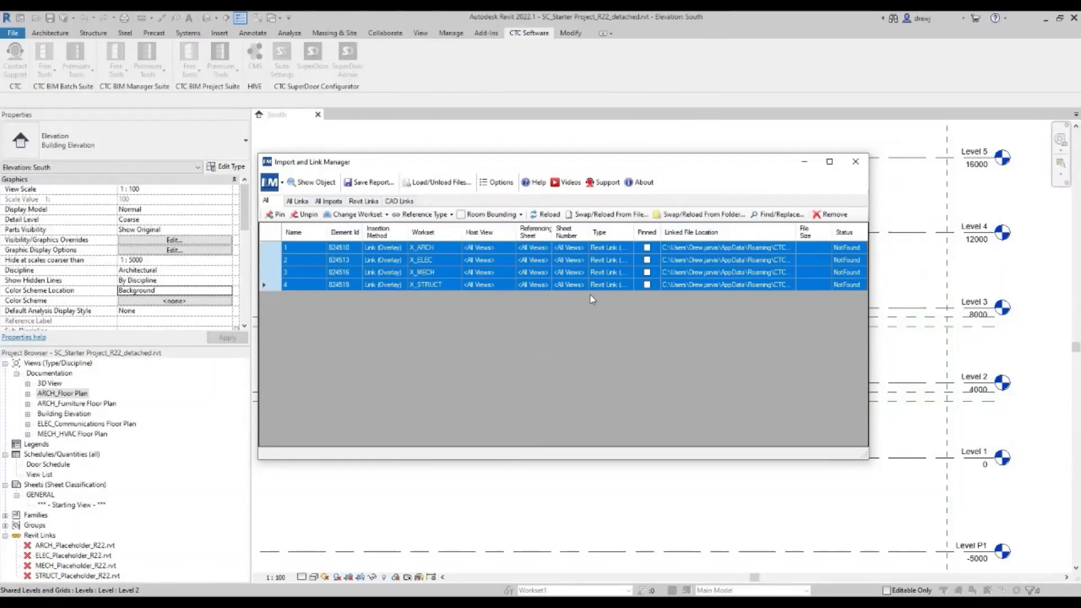
pyautogui.click(697, 214)
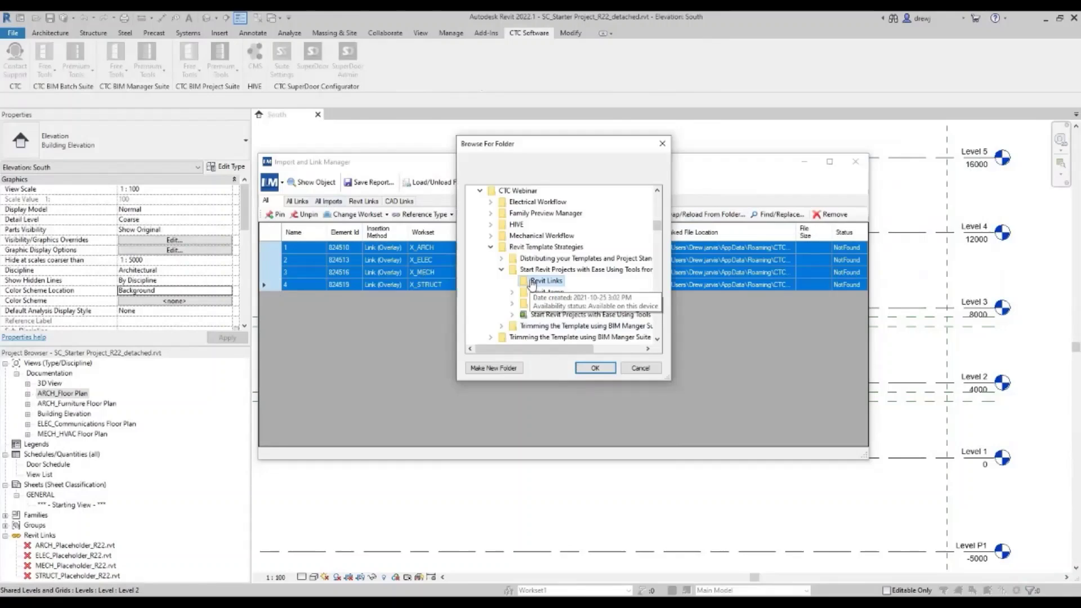
pyautogui.click(597, 370)
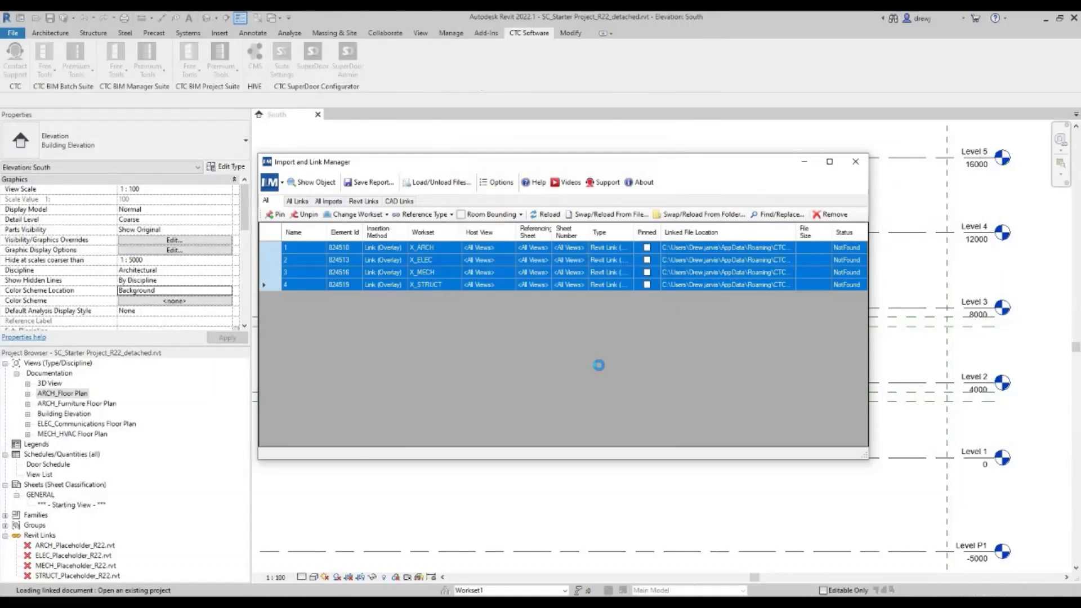
pyautogui.click(856, 162)
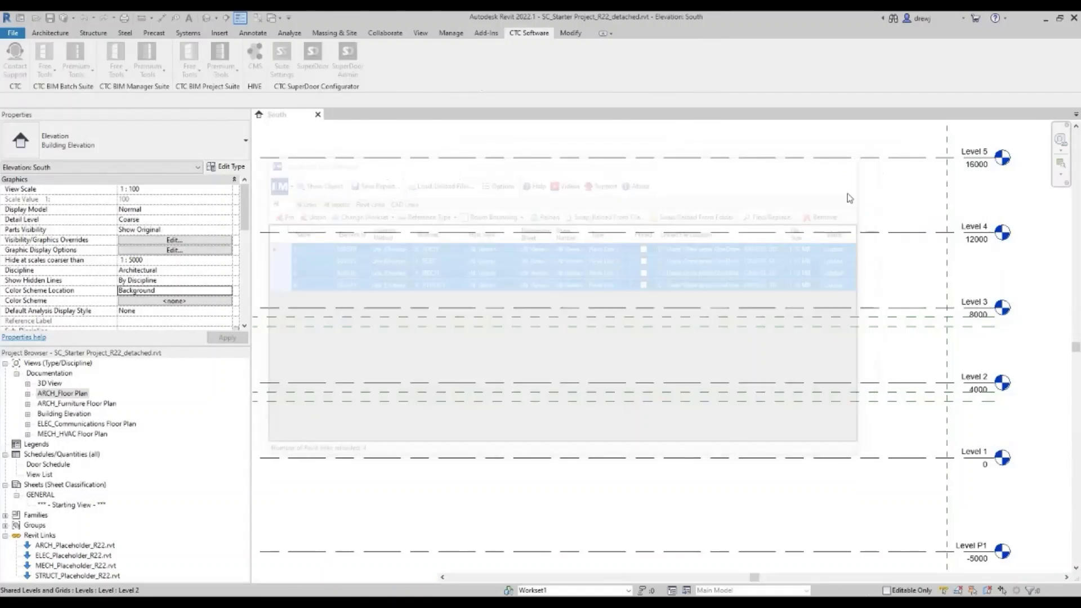
# Step: Open the Level 1 - ARCHITECTURAL plan, then View Creator's Dependent Views page
pyautogui.doubleClick(56, 393)
pyautogui.doubleClick(85, 403)
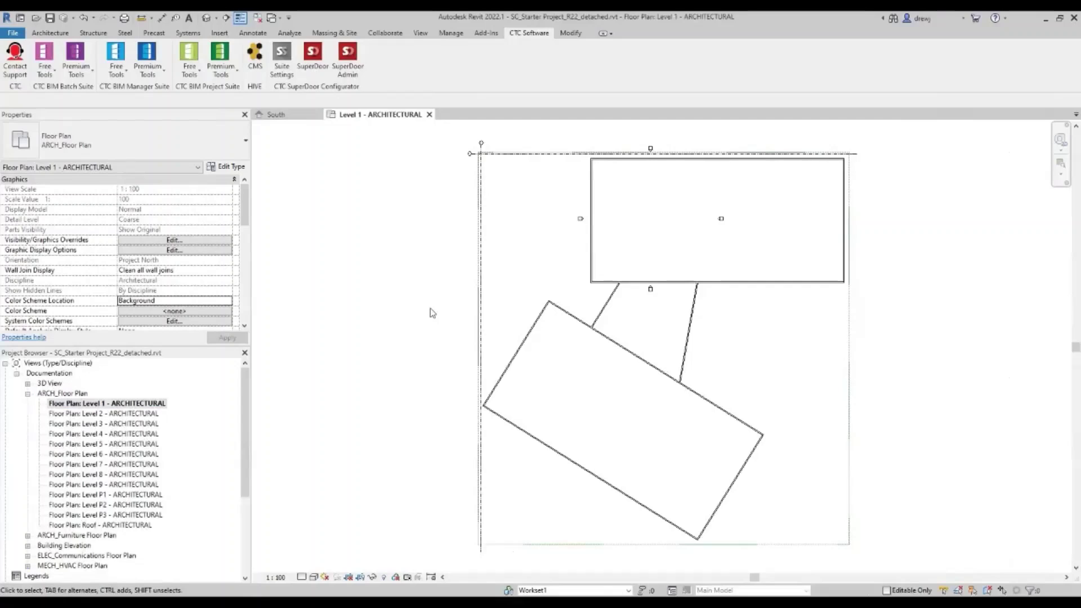
pyautogui.click(220, 62)
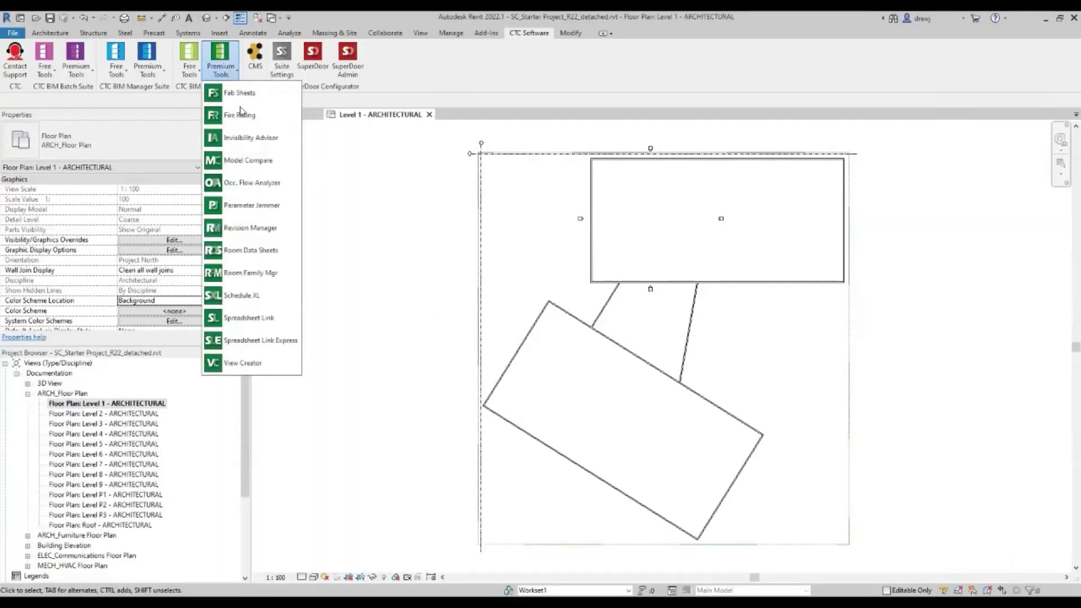
pyautogui.click(274, 363)
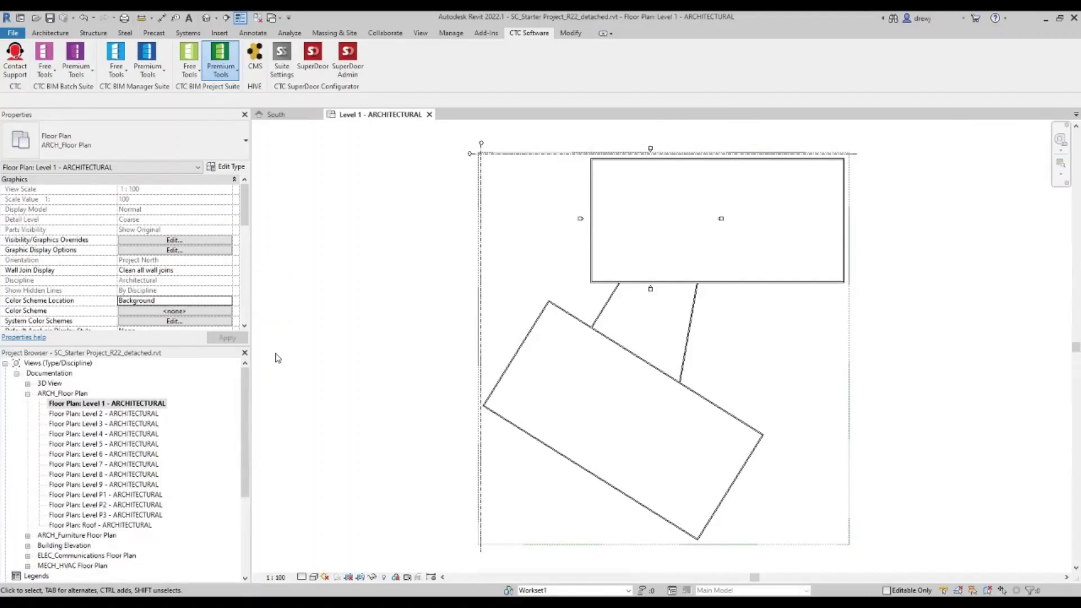
pyautogui.click(241, 163)
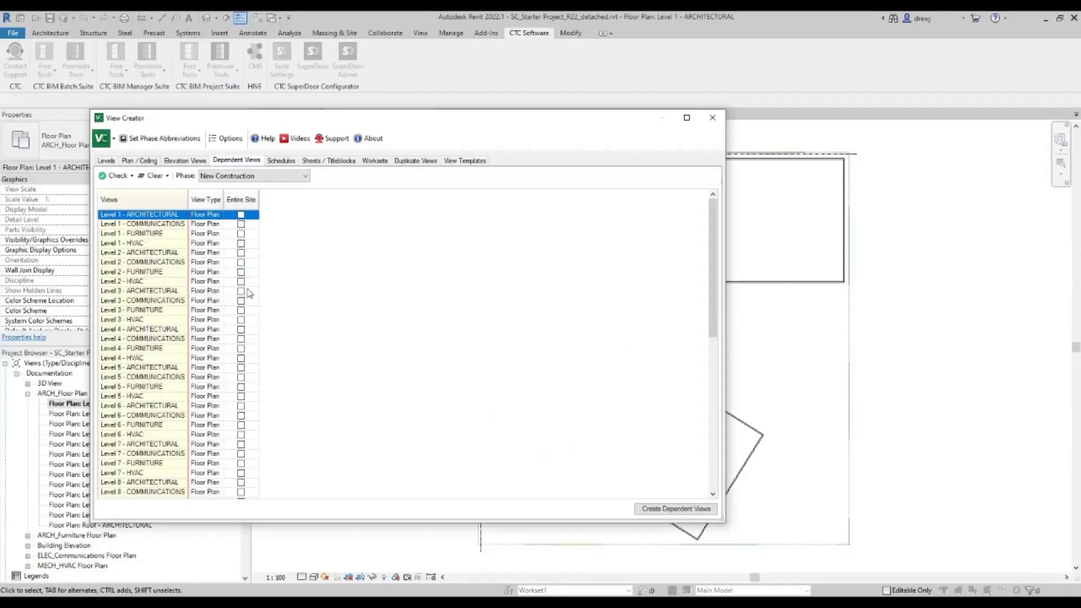
# Step: Close View Creator, draw a new scope box over the plan and name it 'Building Area A'
pyautogui.click(710, 124)
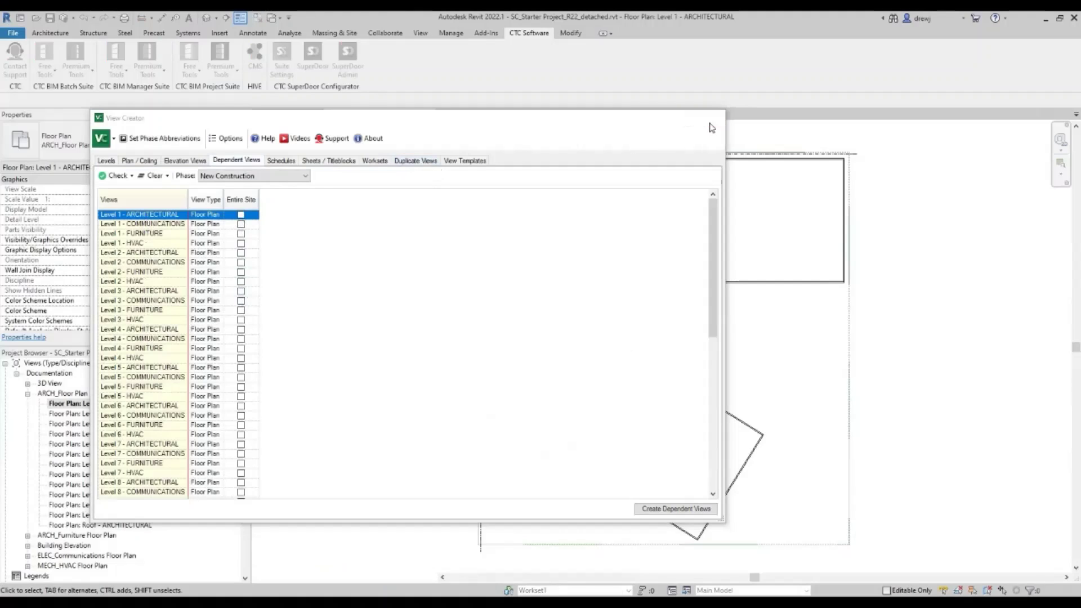
pyautogui.click(421, 33)
pyautogui.click(643, 61)
pyautogui.scroll(3, 592, 163)
pyautogui.click(588, 146)
pyautogui.scroll(-3, 789, 332)
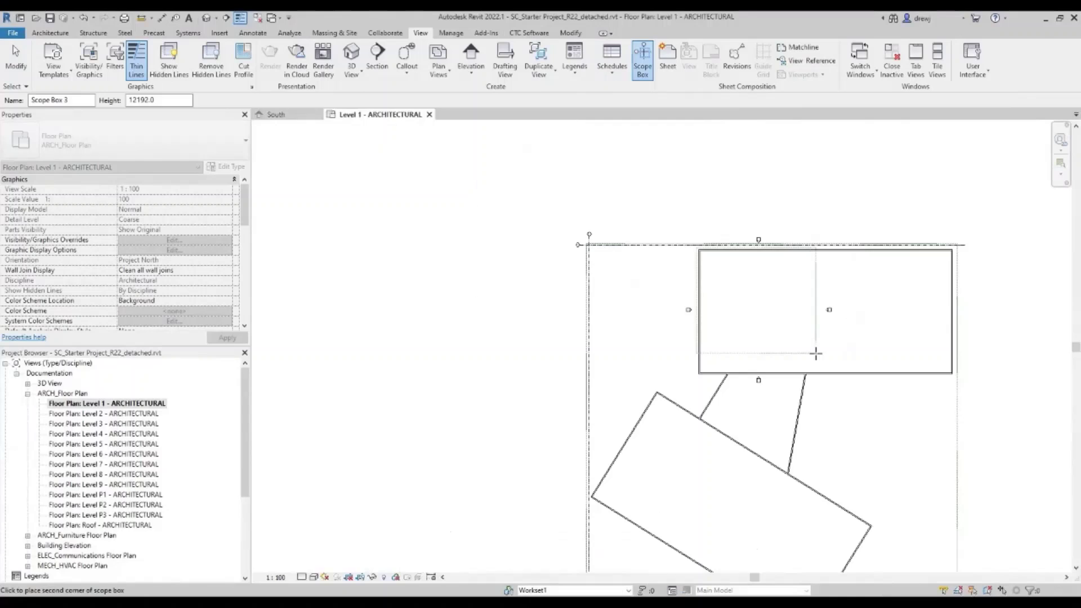
pyautogui.click(846, 377)
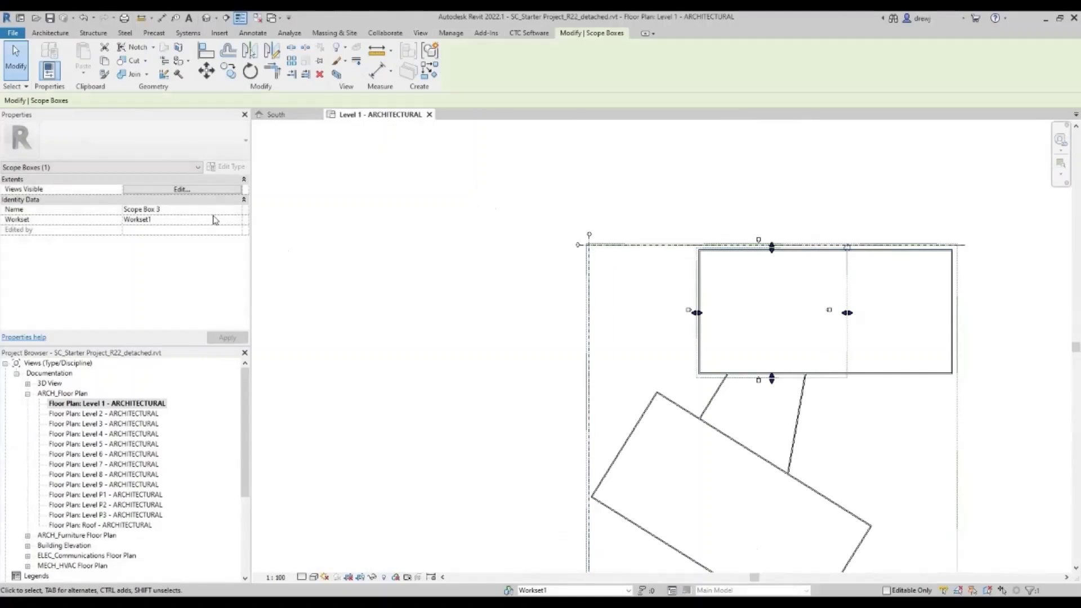
pyautogui.click(203, 210)
pyautogui.write('Building Area')
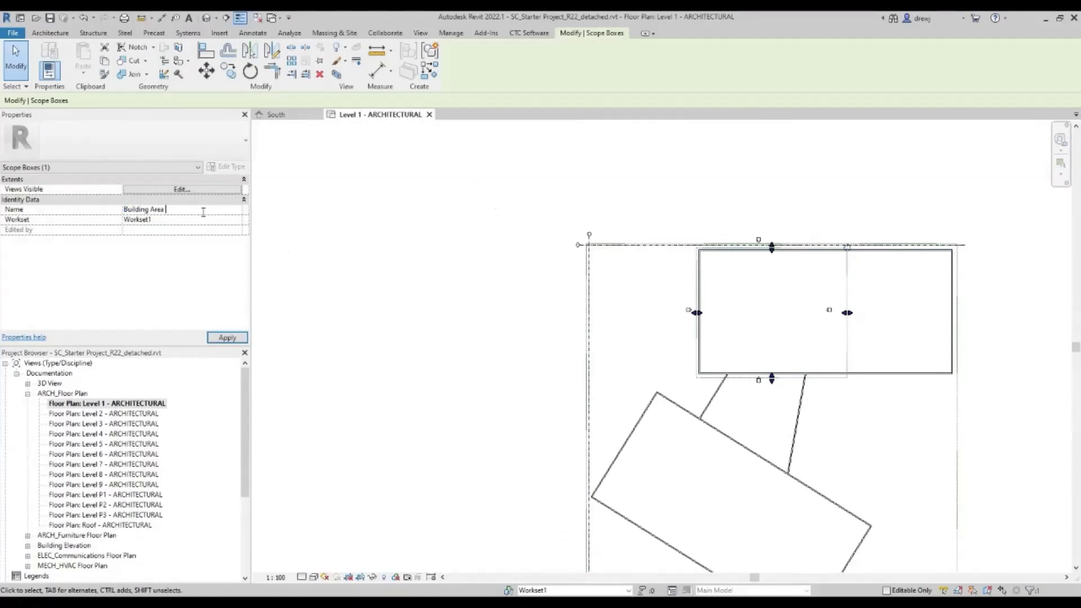
pyautogui.write(' A')
pyautogui.press('Return')
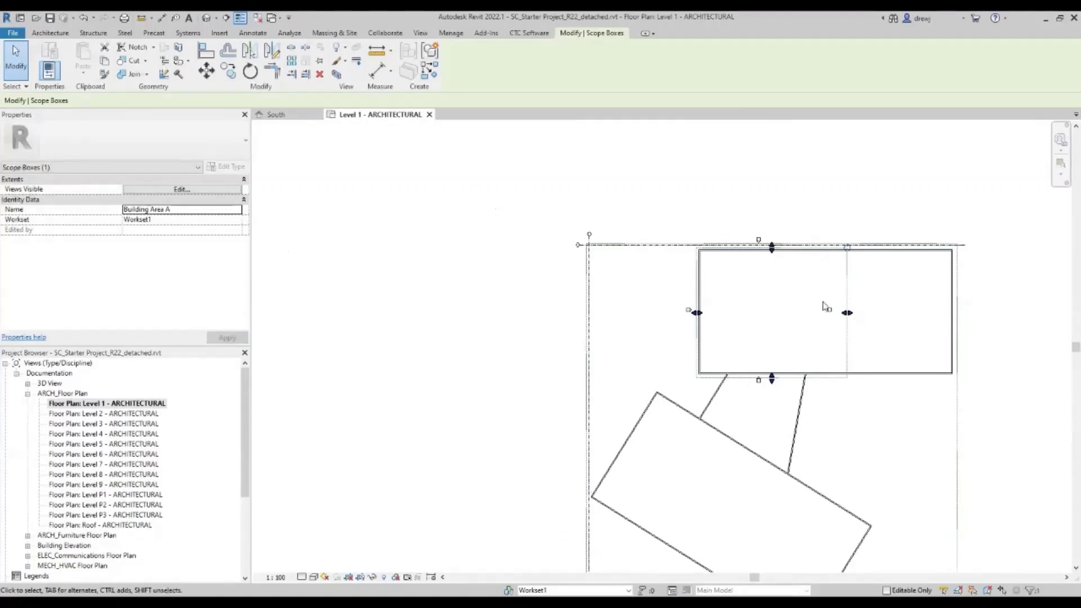
# Step: Copy the scope box to the right, over the connector, and over the angled wing
pyautogui.press('c')
pyautogui.press('o')
pyautogui.click(856, 290)
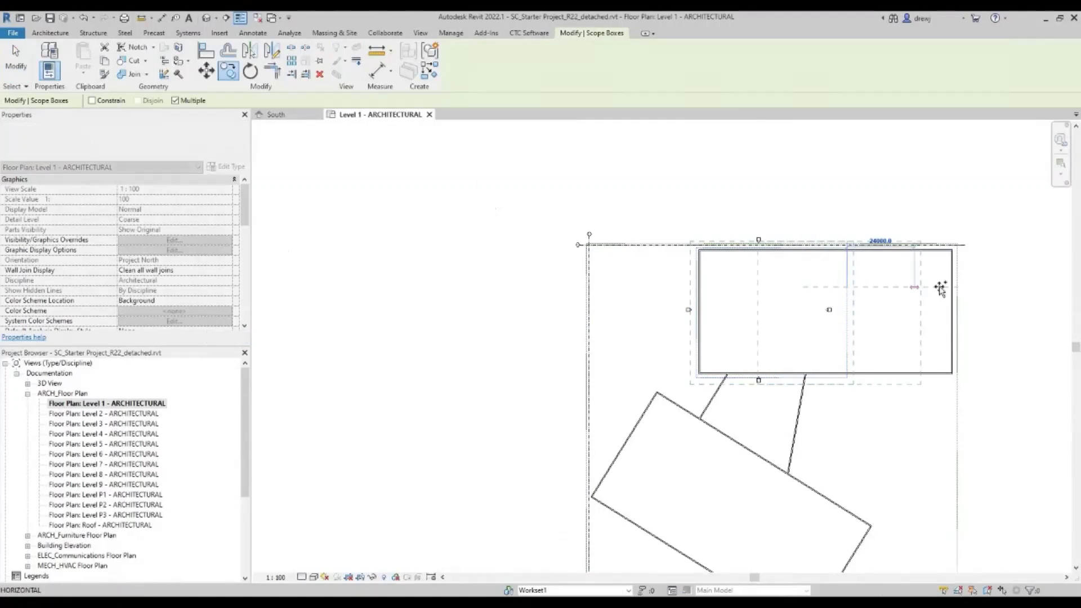
pyautogui.click(964, 287)
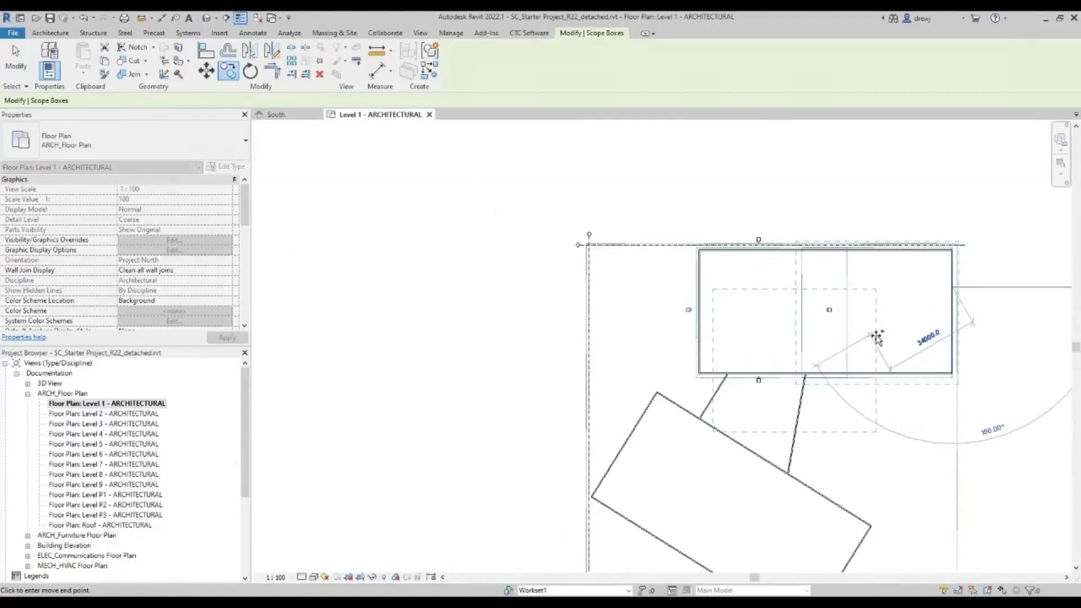
pyautogui.press('Escape')
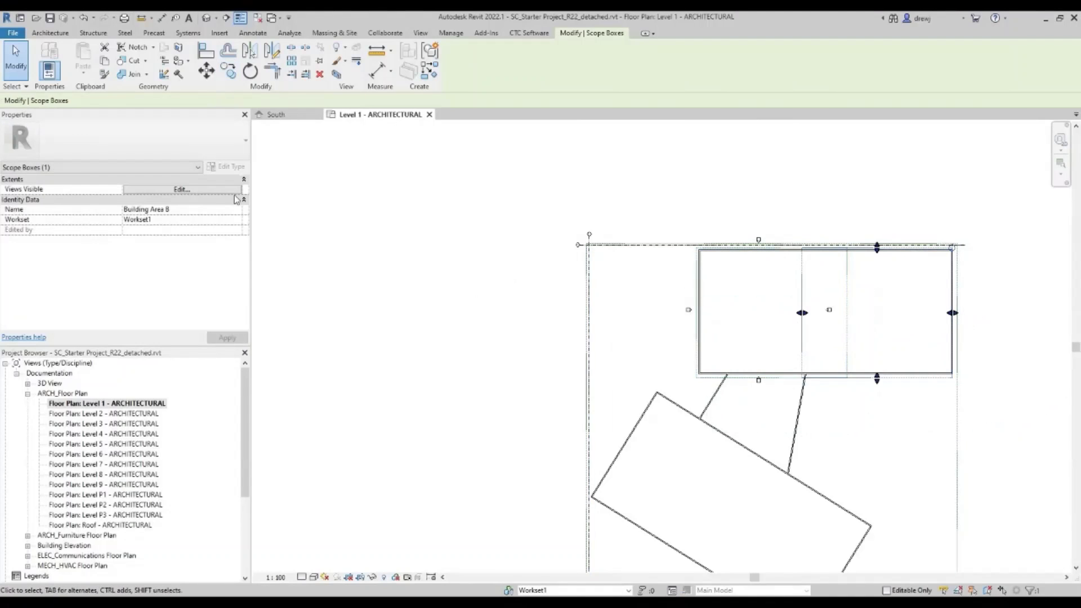
pyautogui.press('c')
pyautogui.press('o')
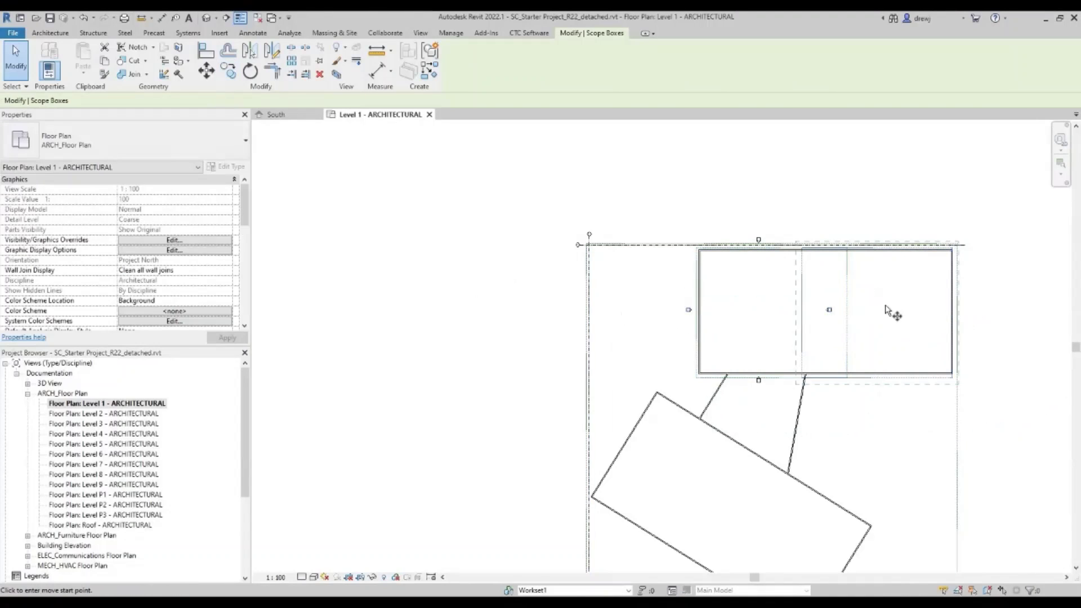
pyautogui.click(887, 302)
pyautogui.click(774, 415)
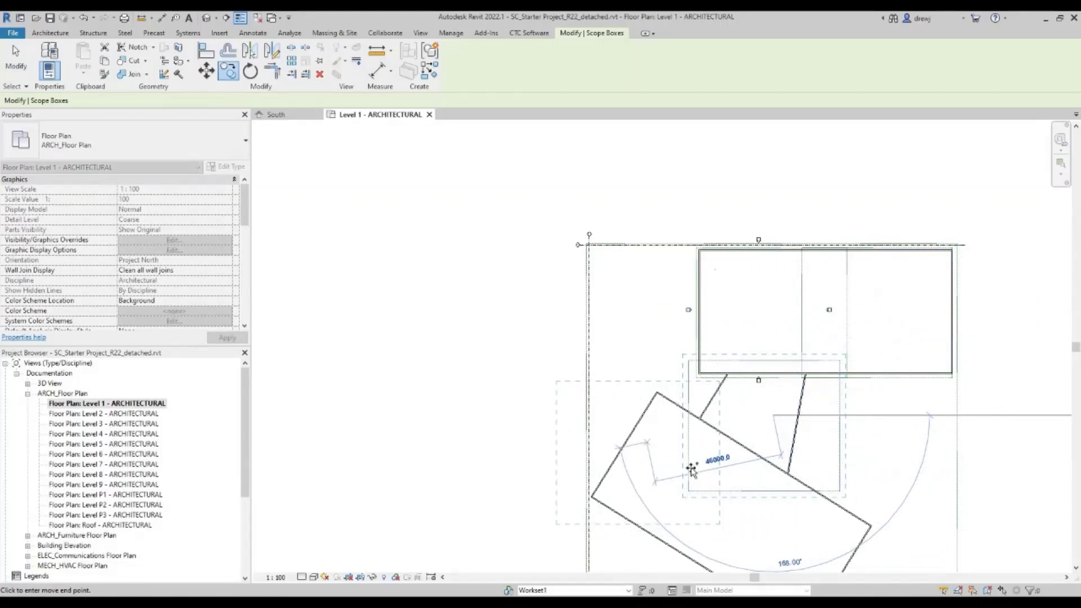
pyautogui.click(647, 442)
pyautogui.press('Escape')
pyautogui.press('Escape')
# Step: Rotate the Building Area D scope box to match the angled wing and nudge it right
pyautogui.click(714, 417)
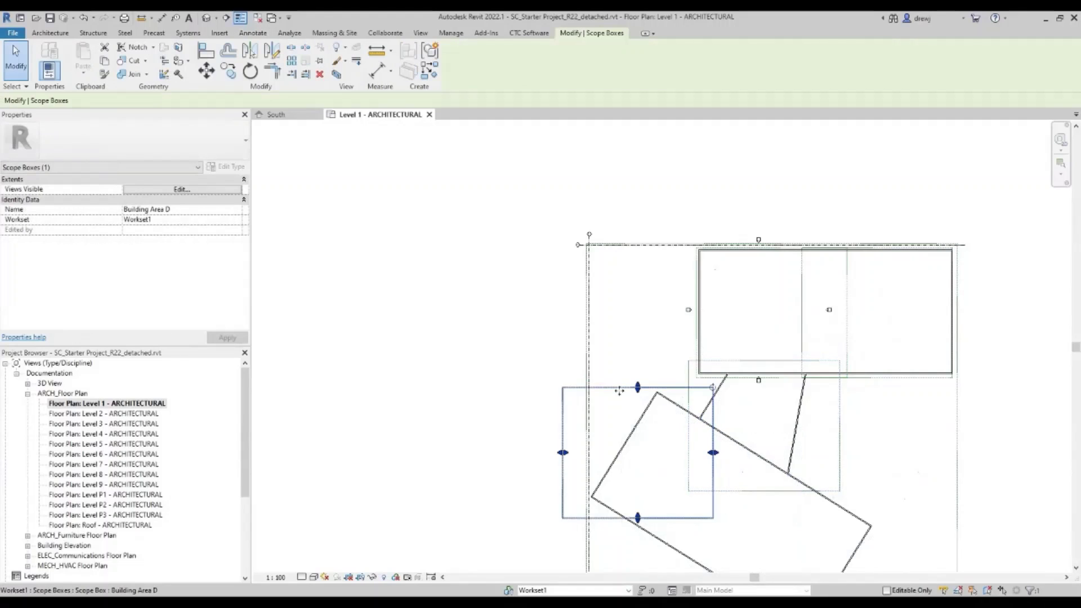
pyautogui.moveTo(724, 378); pyautogui.dragTo(717, 309)
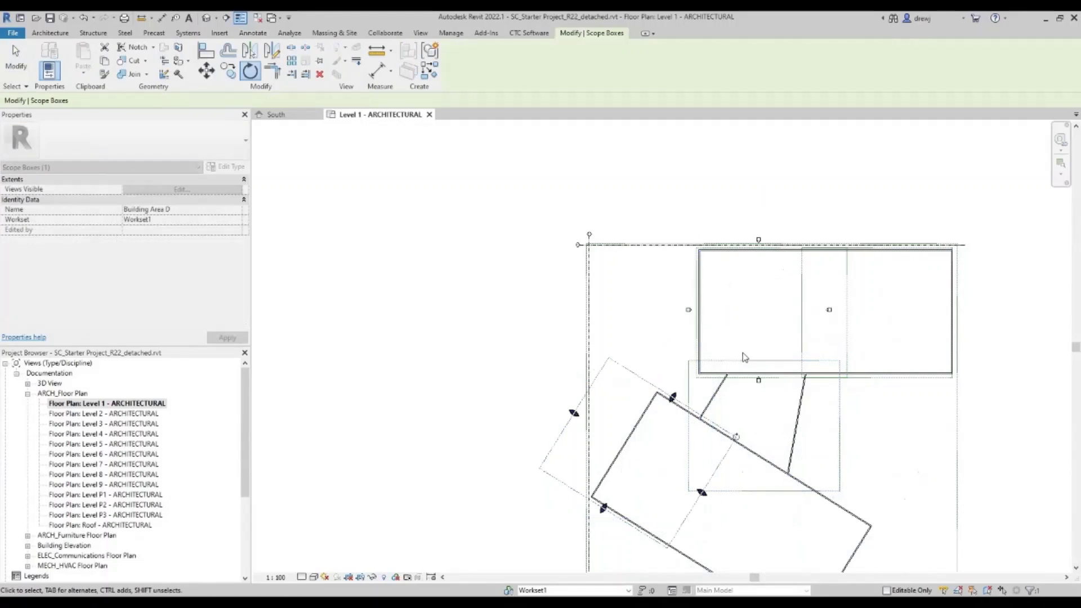
pyautogui.moveTo(770, 392); pyautogui.dragTo(762, 331, button='middle')
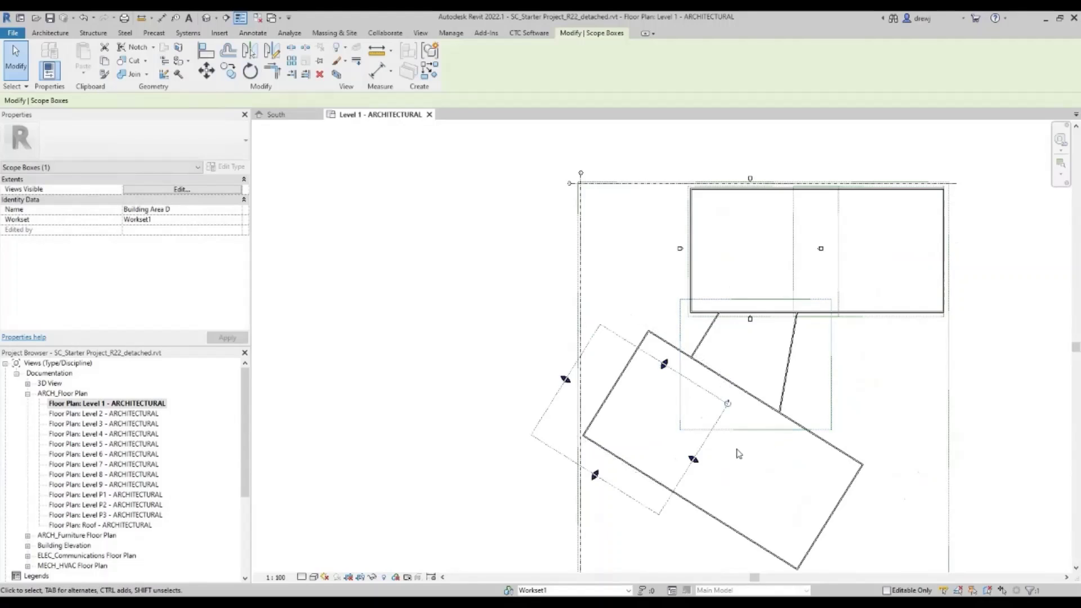
pyautogui.press('Right')
pyautogui.press('Right')
pyautogui.press('Right')
pyautogui.press('Right')
pyautogui.press('Right')
pyautogui.press('Right')
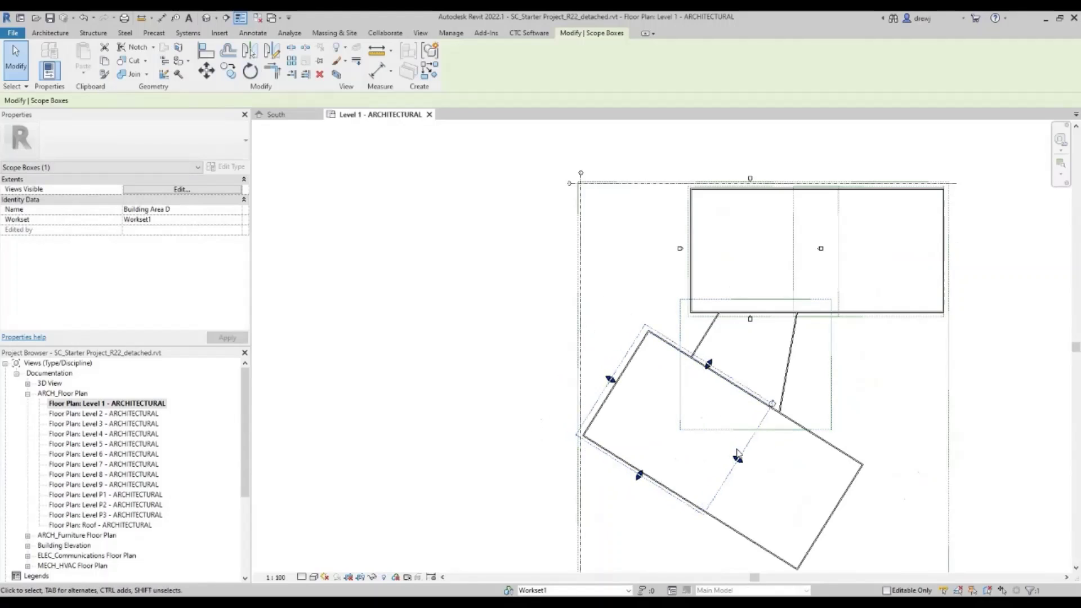
pyautogui.press('Right')
# Step: Start another scope box copy, cancel it, and check the Building Area E scope box
pyautogui.press('c')
pyautogui.press('o')
pyautogui.click(746, 456)
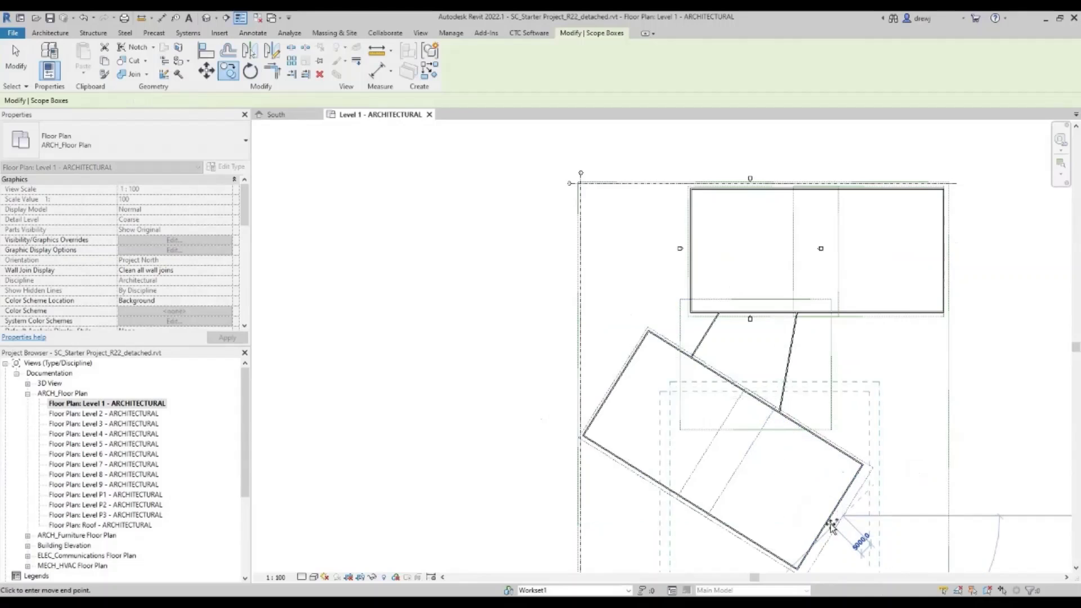
pyautogui.press('Escape')
pyautogui.press('Escape')
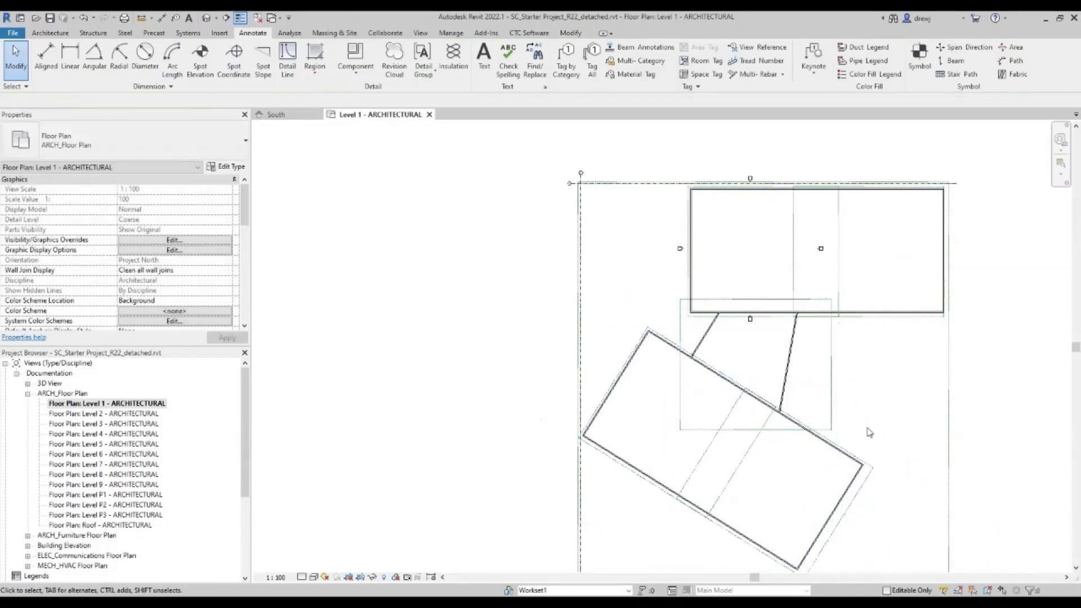
pyautogui.click(865, 472)
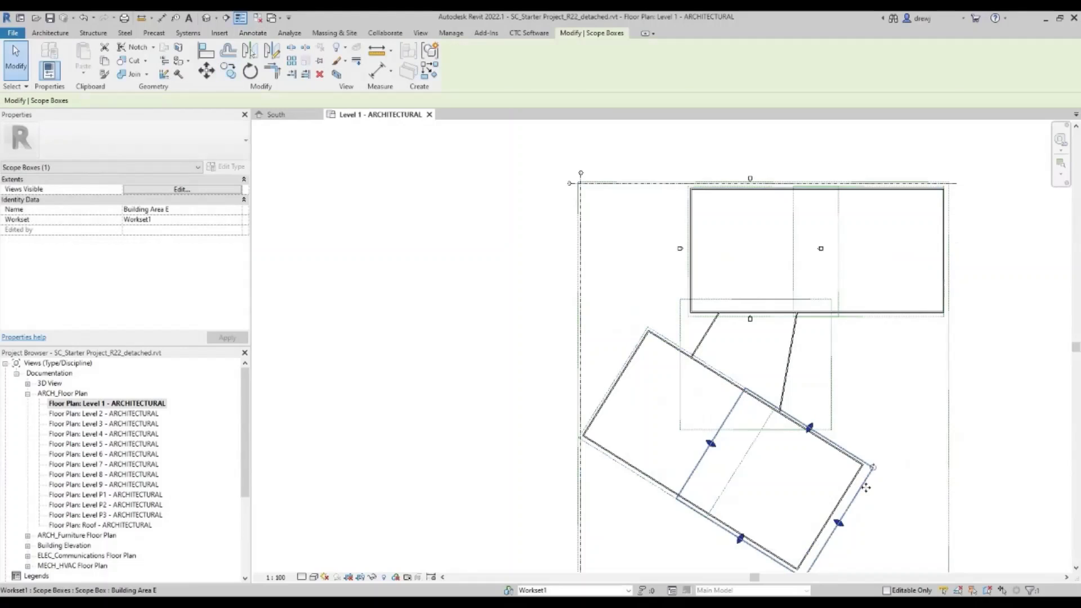
pyautogui.press('Escape')
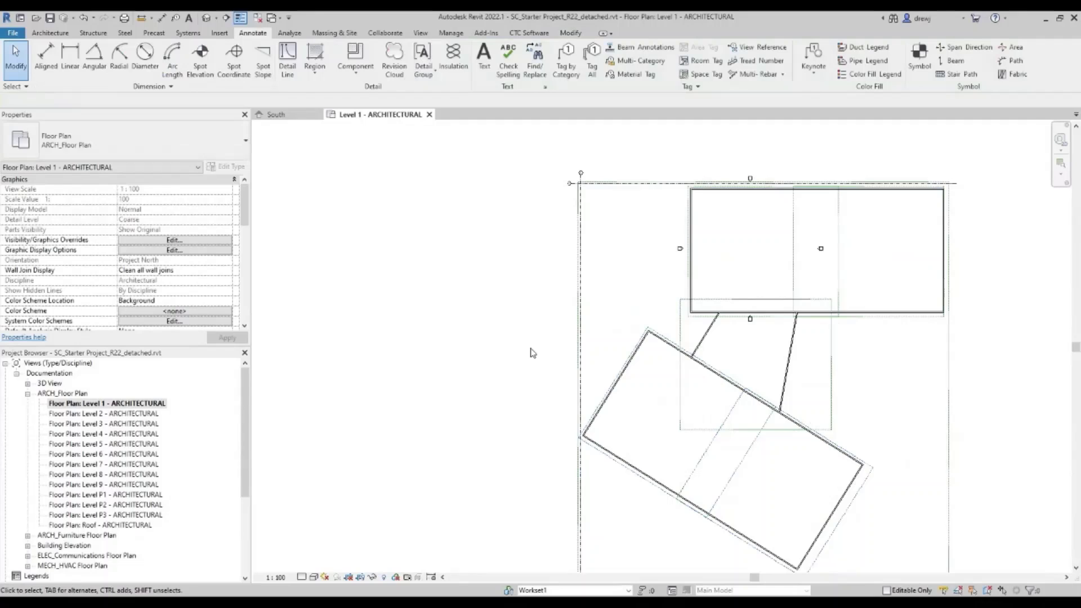
# Step: Bring up the CTC Software Premium Tools list
pyautogui.click(421, 33)
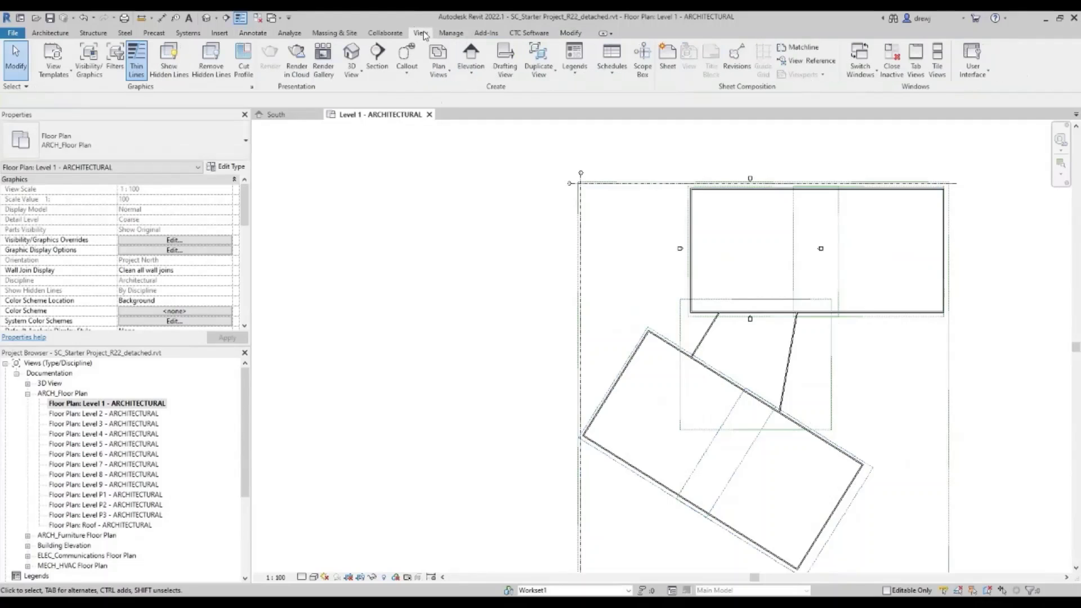
pyautogui.click(529, 32)
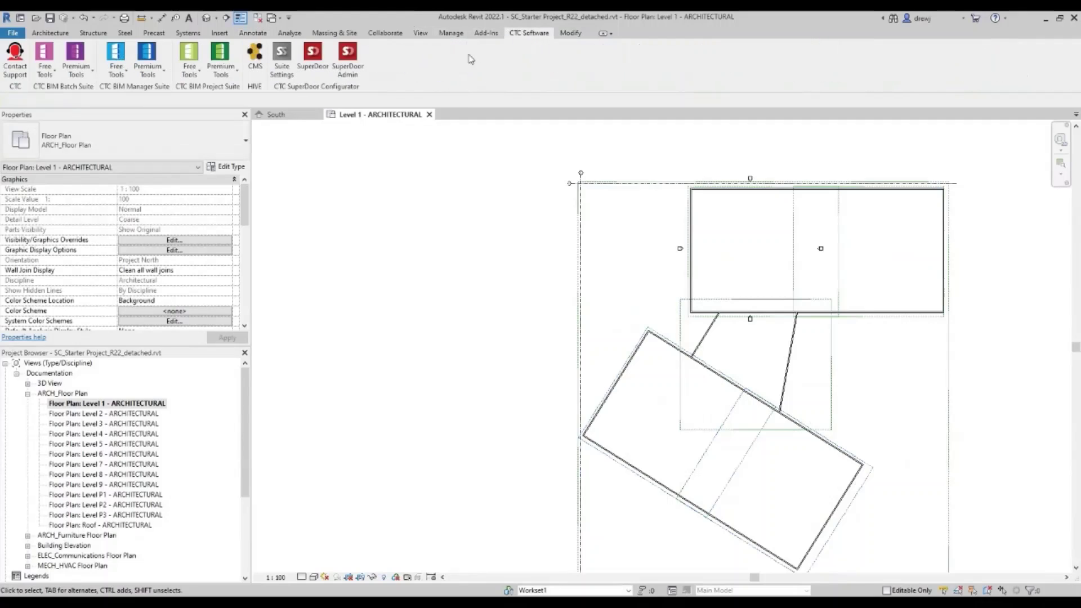
pyautogui.click(227, 58)
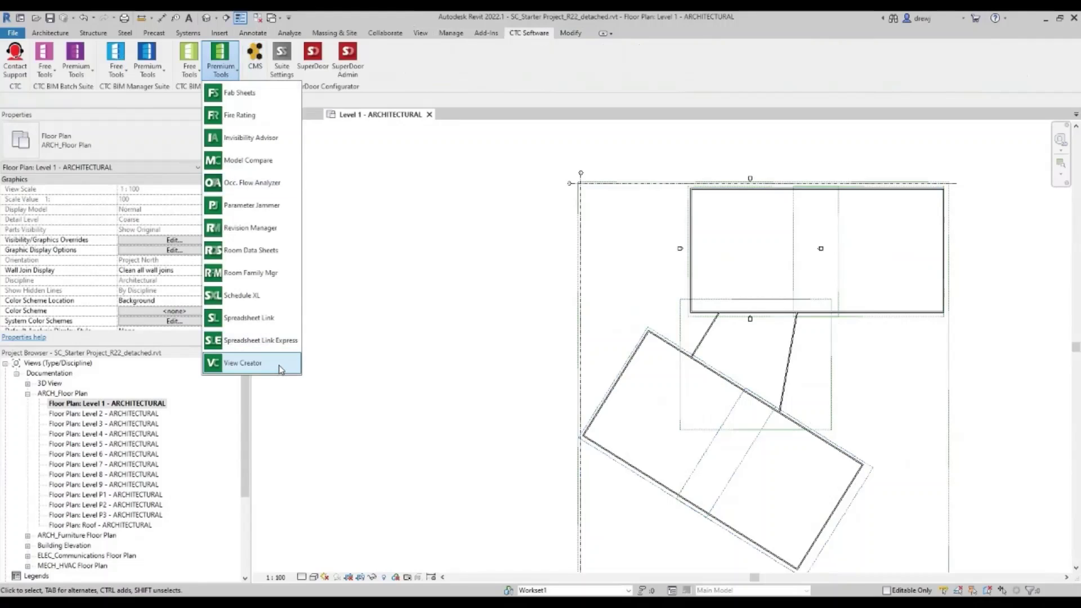
# Step: In View Creator's Dependent Views, check all scope boxes for every floor plan and create 312 dependent views
pyautogui.click(280, 369)
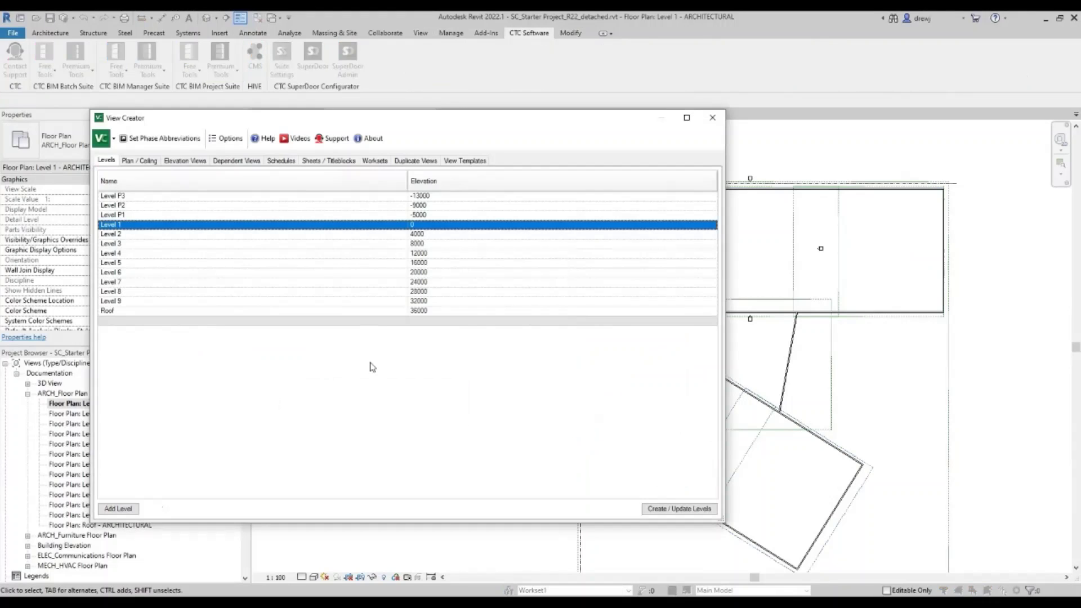
pyautogui.click(243, 162)
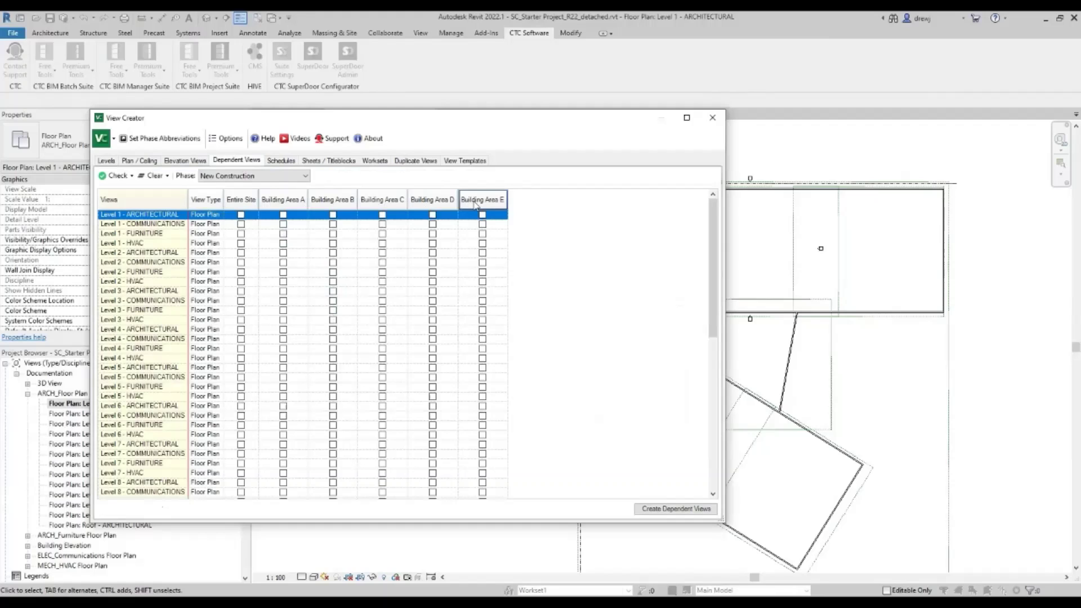
pyautogui.scroll(-7, 163, 405)
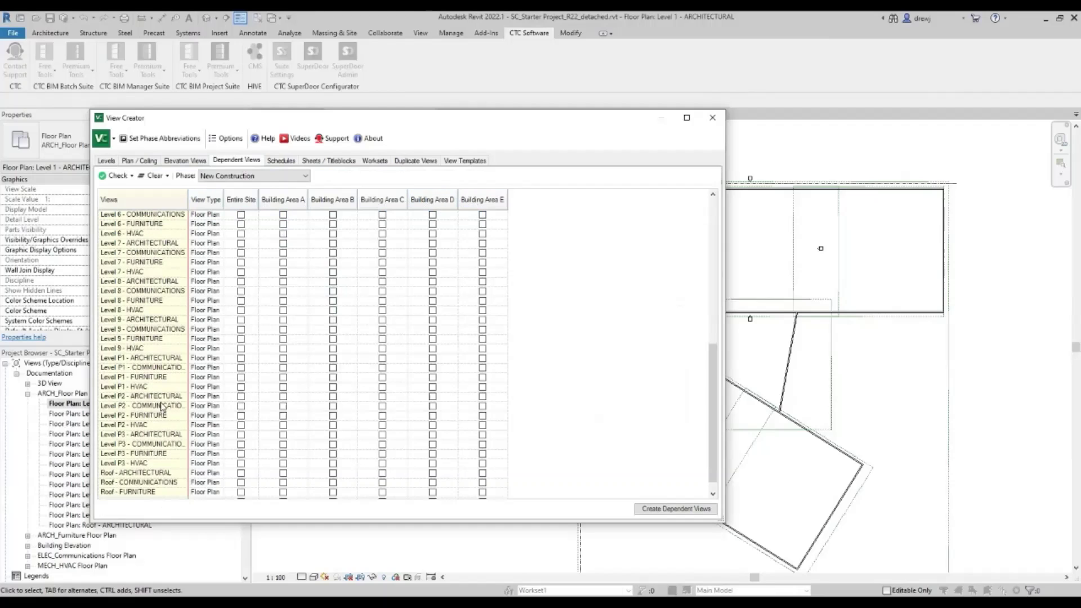
pyautogui.click(161, 492)
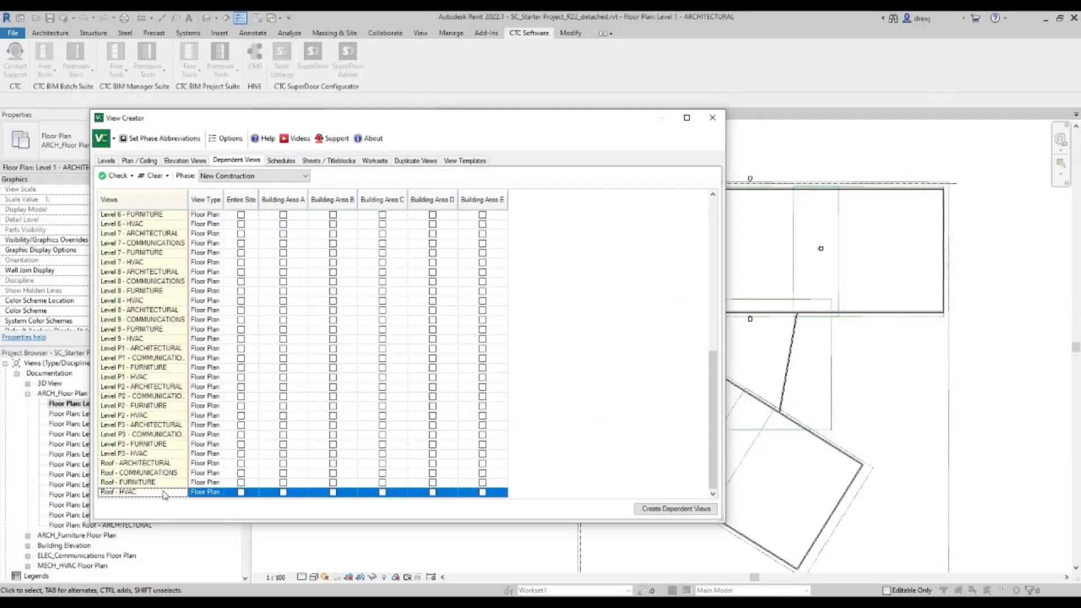
pyautogui.rightClick(163, 494)
pyautogui.moveTo(186, 496)
pyautogui.click(257, 497)
pyautogui.click(668, 510)
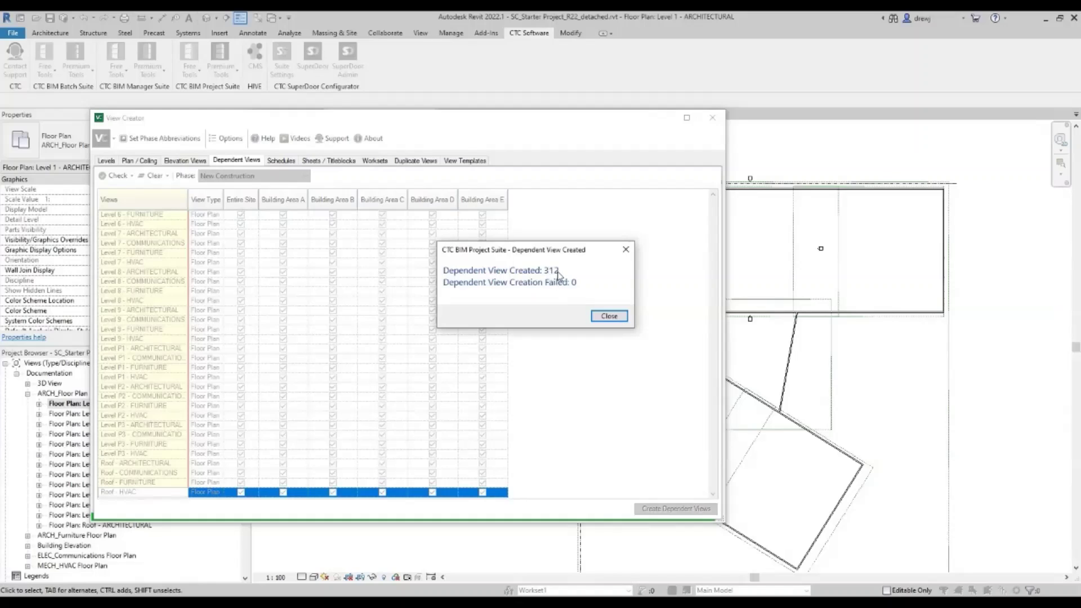
pyautogui.click(608, 317)
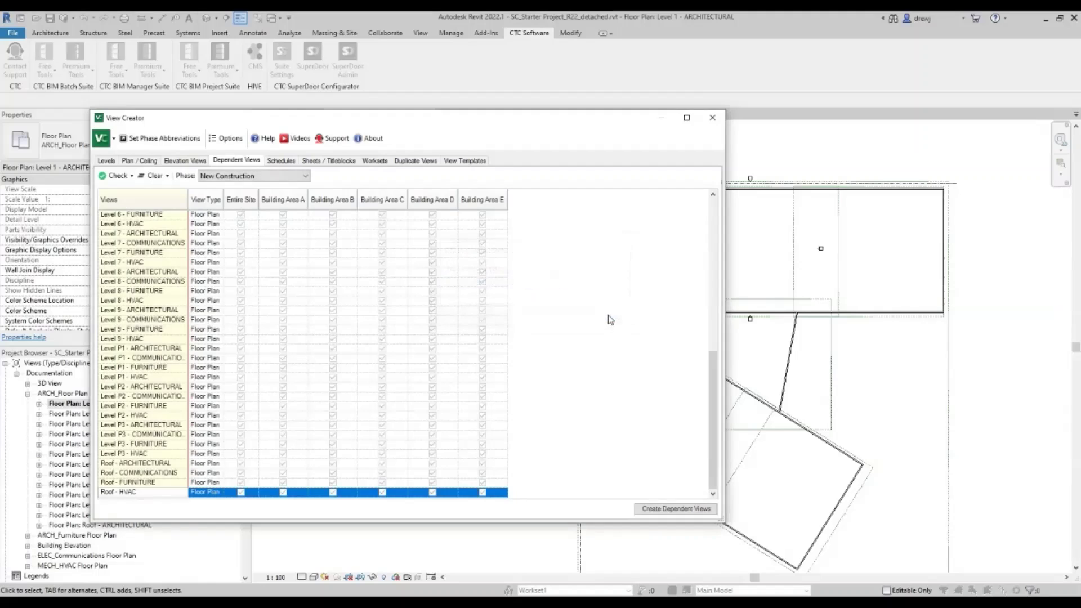
# Step: Close View Creator and open each Level 1 - ARCHITECTURAL dependent plan, Building Area A through E
pyautogui.click(711, 123)
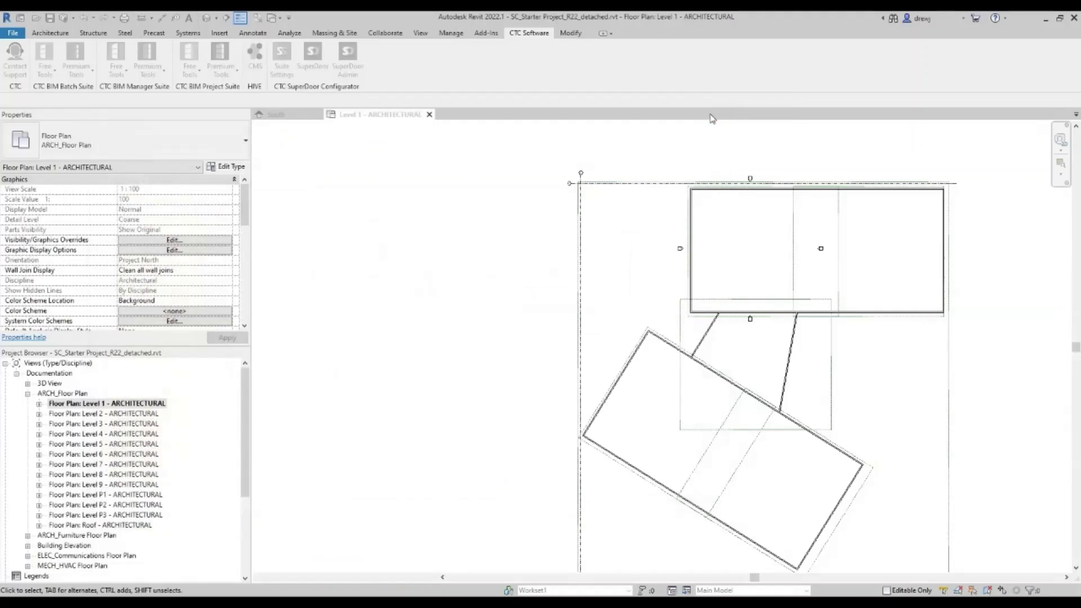
pyautogui.click(39, 404)
pyautogui.doubleClick(113, 414)
pyautogui.doubleClick(117, 424)
pyautogui.doubleClick(121, 434)
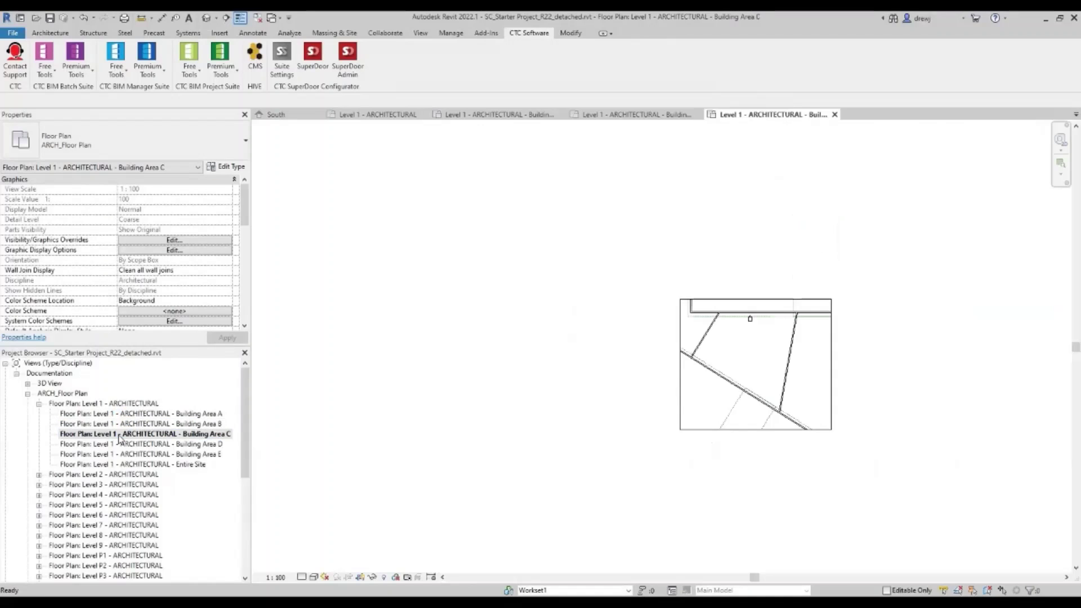
pyautogui.doubleClick(121, 445)
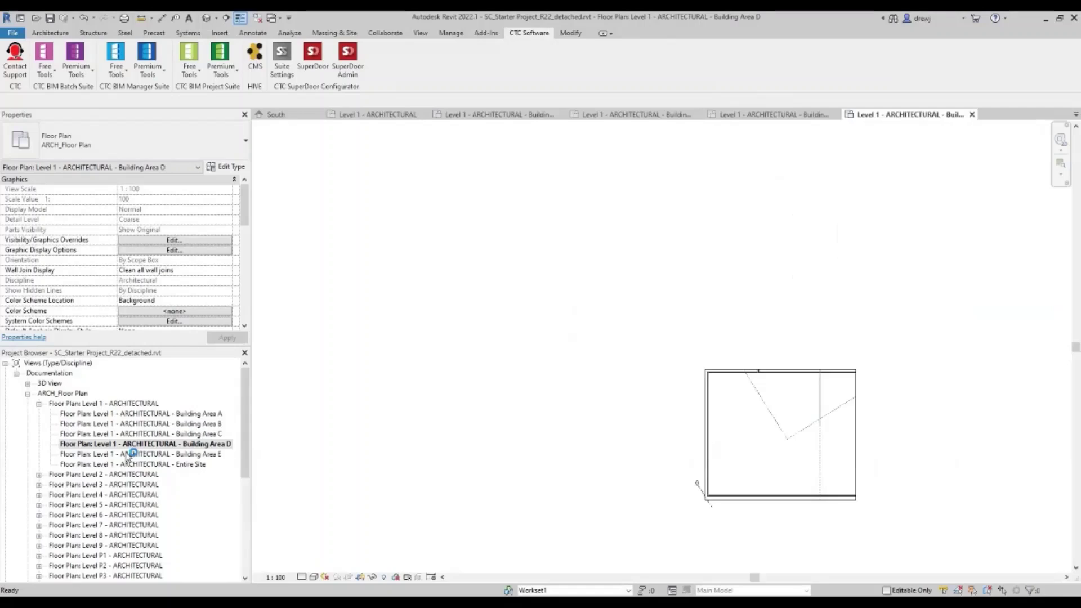
pyautogui.click(127, 455)
pyautogui.doubleClick(127, 455)
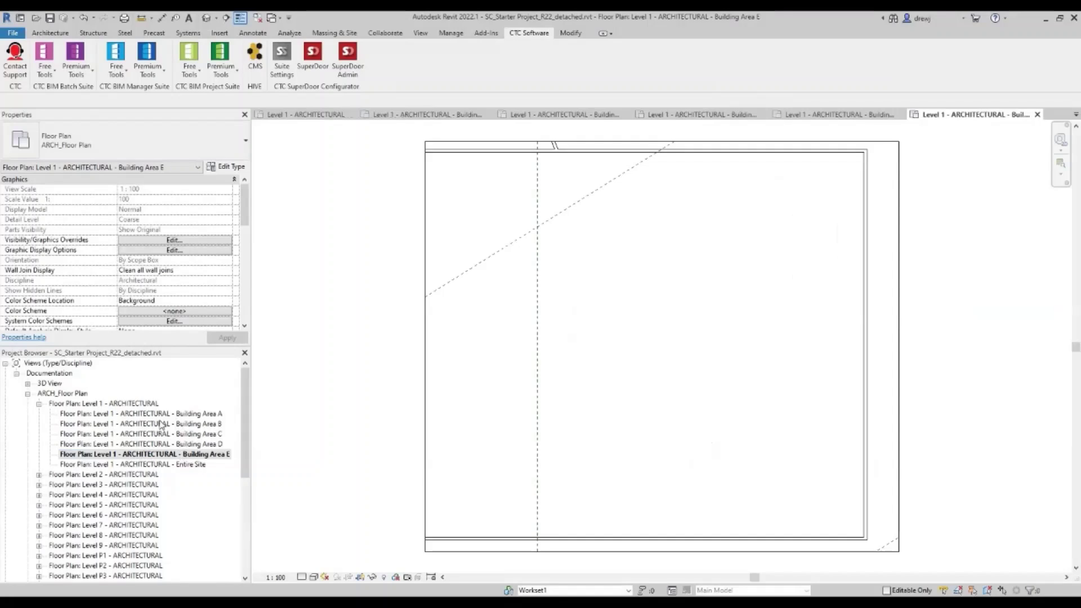
# Step: In View Creator's Worksets tab, check Workset1 through X_STRUCT and create a 3D view for each
pyautogui.click(220, 62)
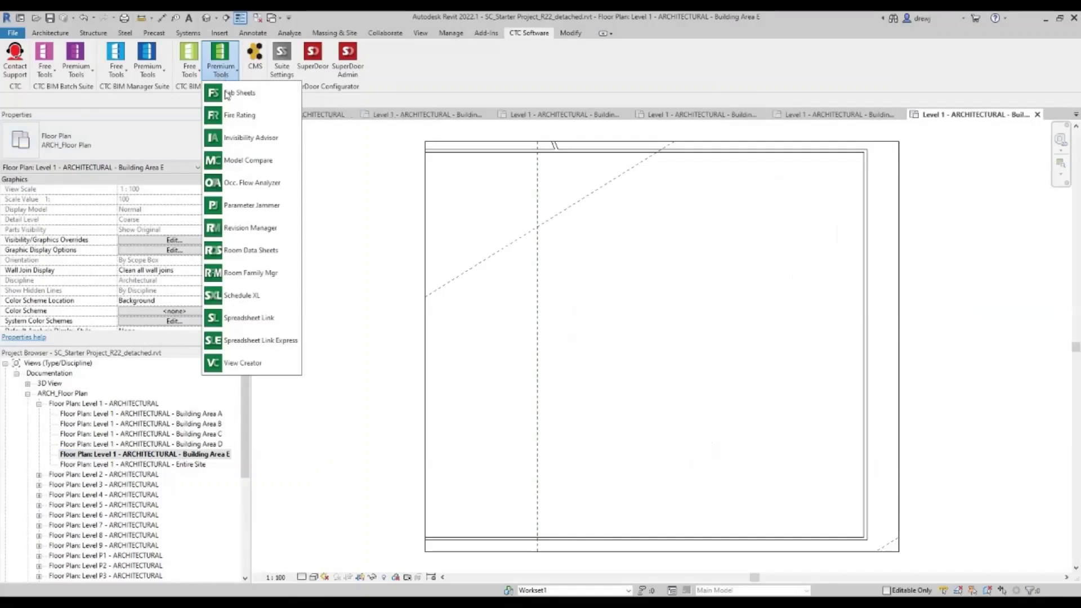
pyautogui.click(256, 372)
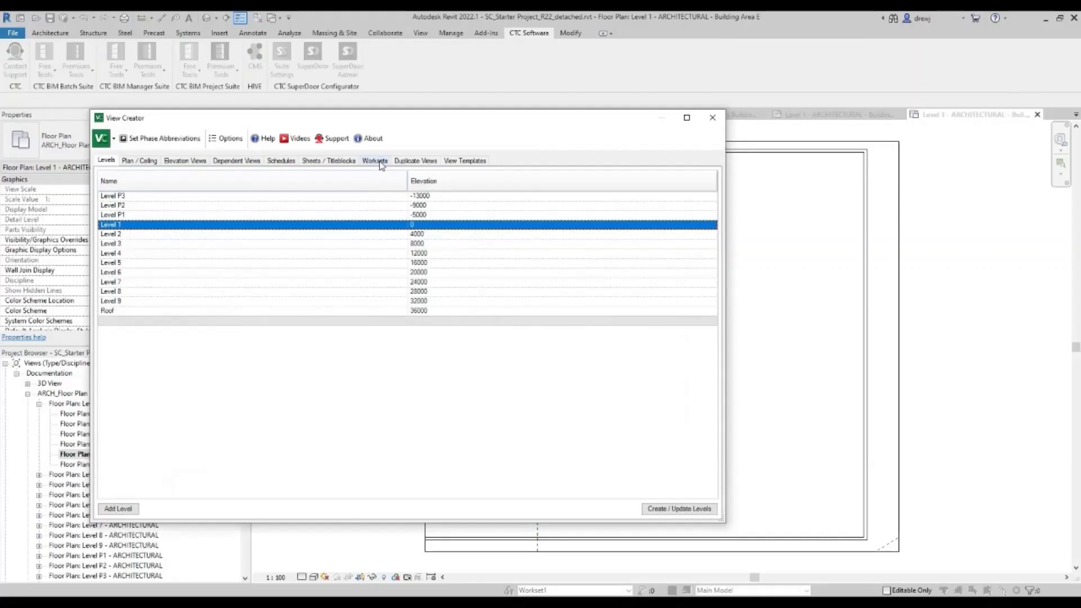
pyautogui.click(375, 161)
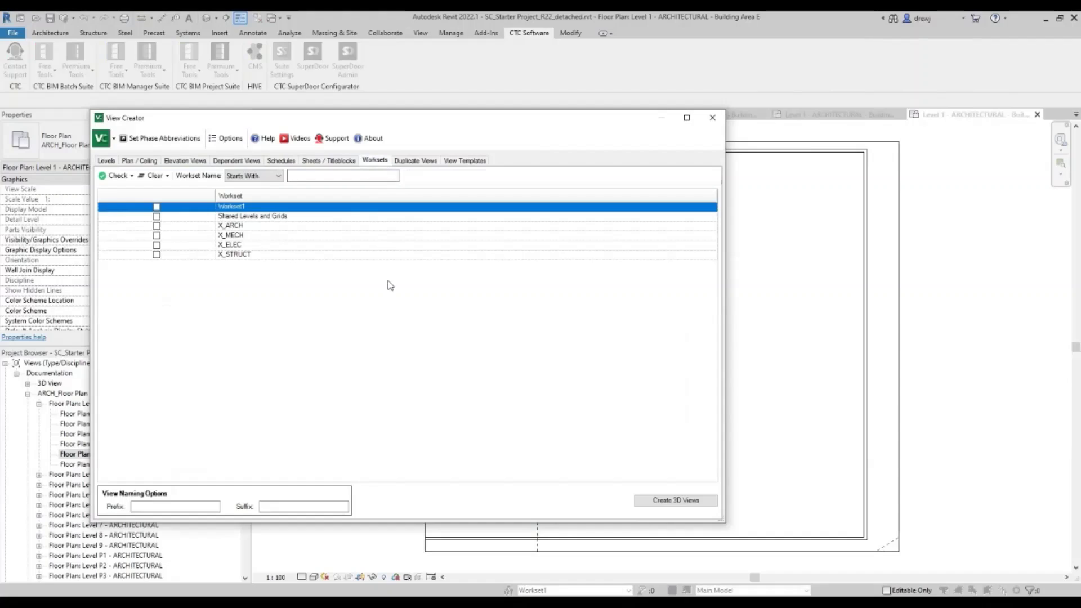
pyautogui.click(157, 208)
pyautogui.click(157, 216)
pyautogui.click(156, 226)
pyautogui.click(156, 235)
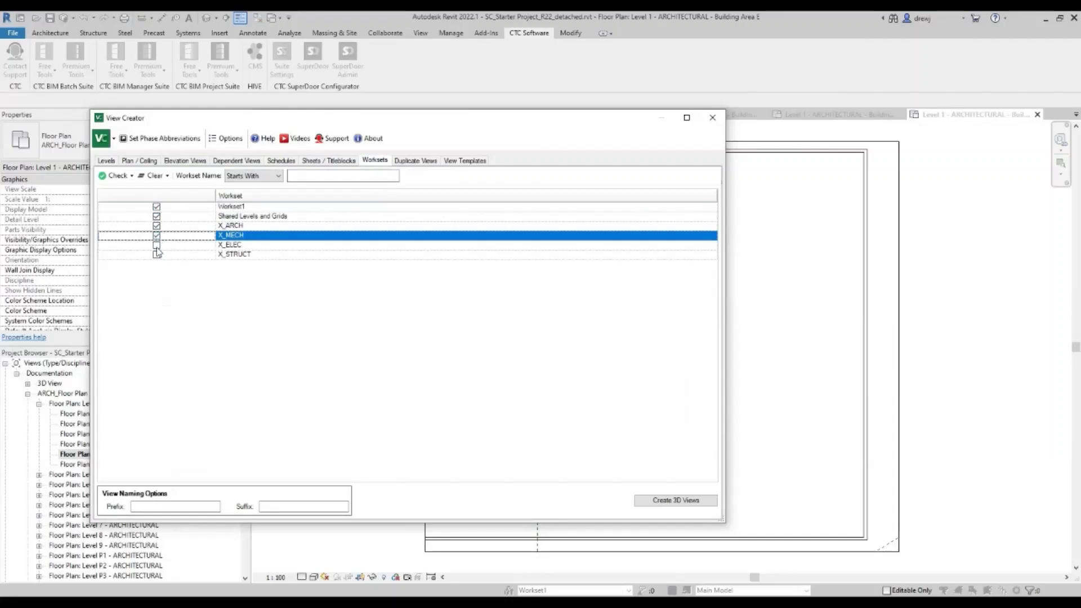
pyautogui.click(157, 245)
pyautogui.click(157, 254)
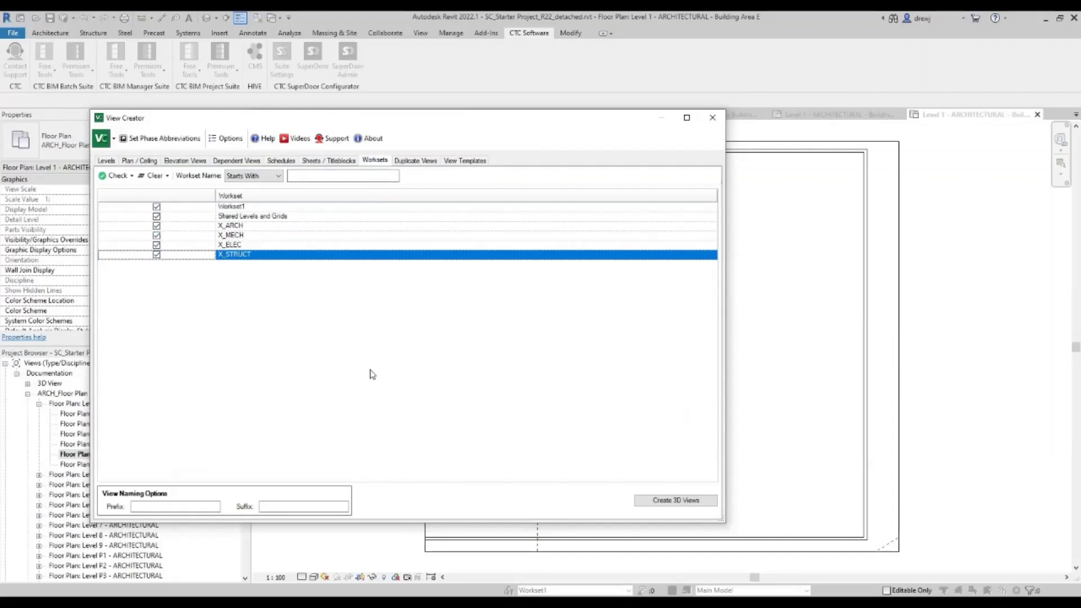
pyautogui.click(645, 500)
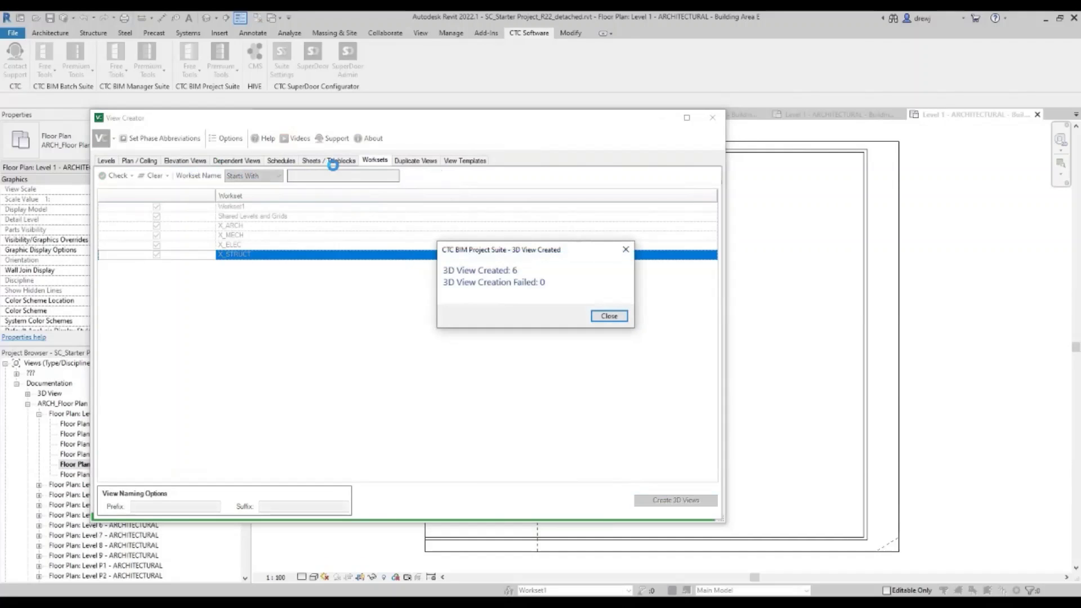
pyautogui.click(619, 317)
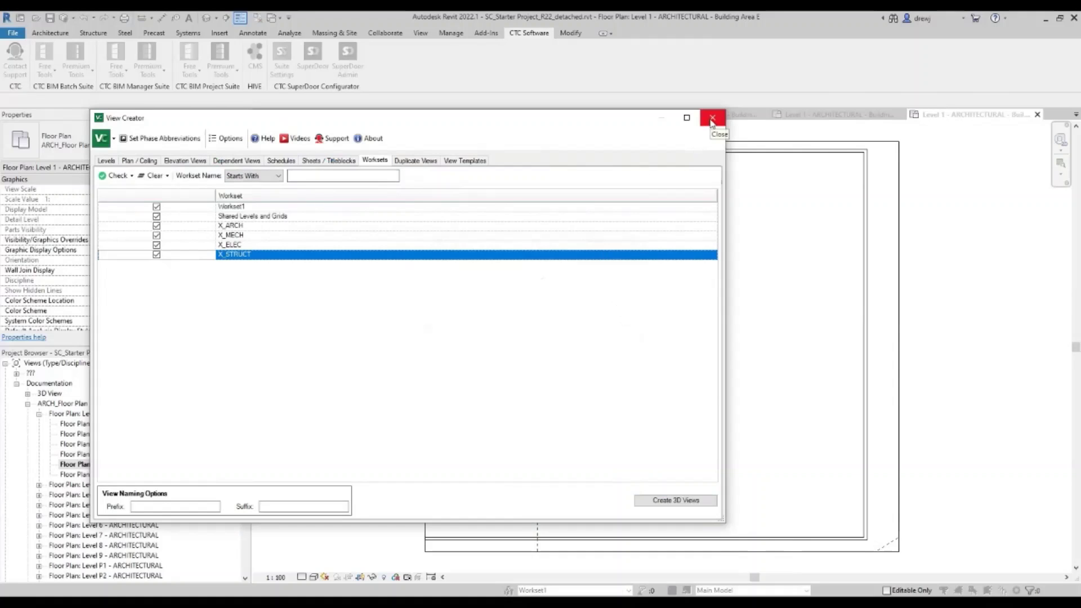
pyautogui.click(713, 120)
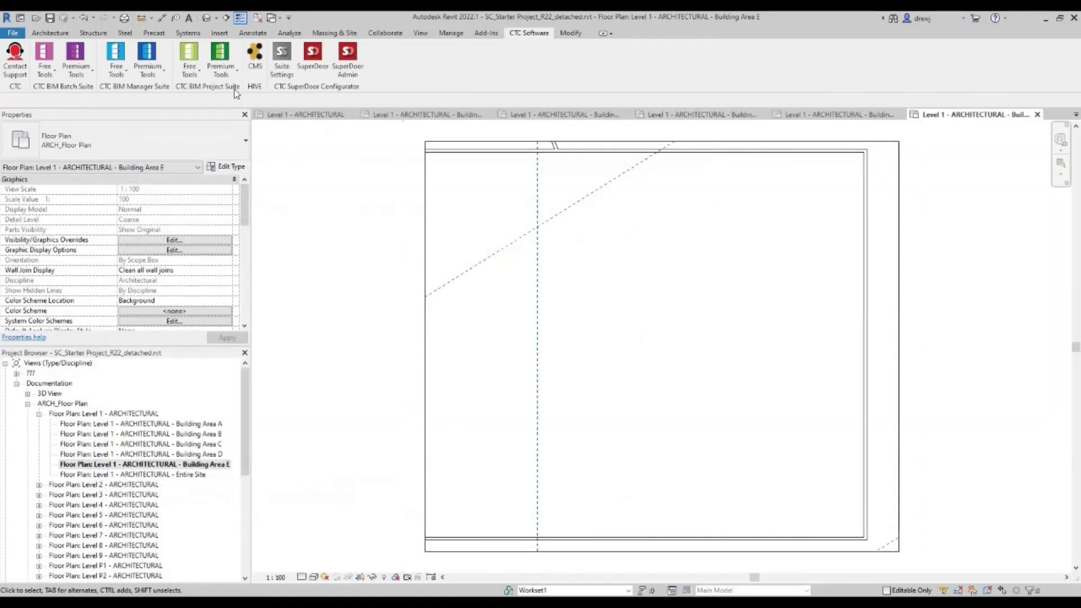
# Step: Launch Spreadsheet Link, load the Sheets category, and add Sheet Number, Sheet Name and Sheet Classification columns
pyautogui.click(220, 62)
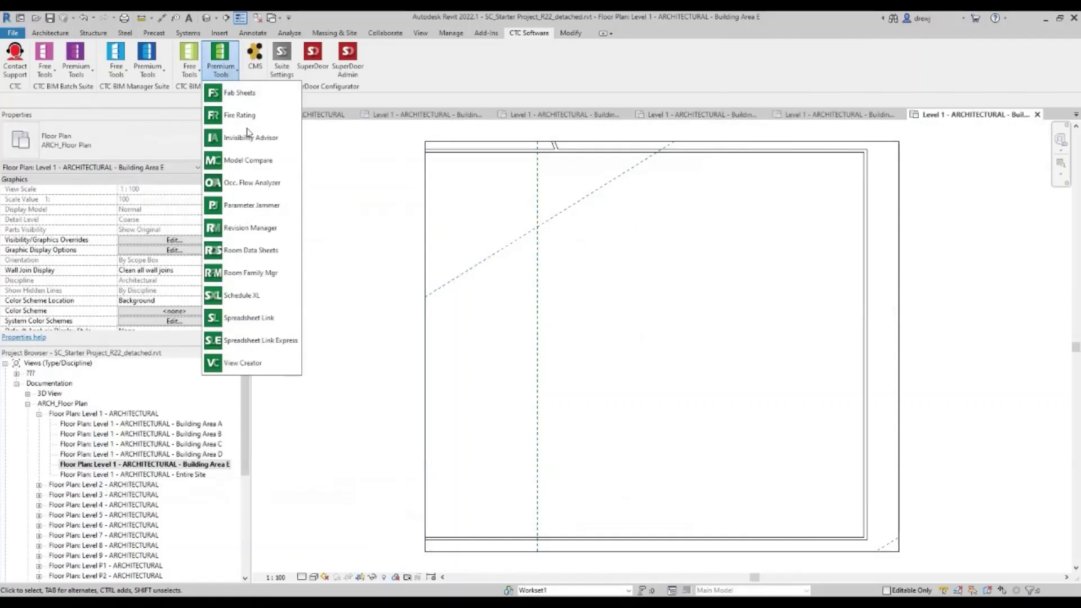
pyautogui.click(281, 317)
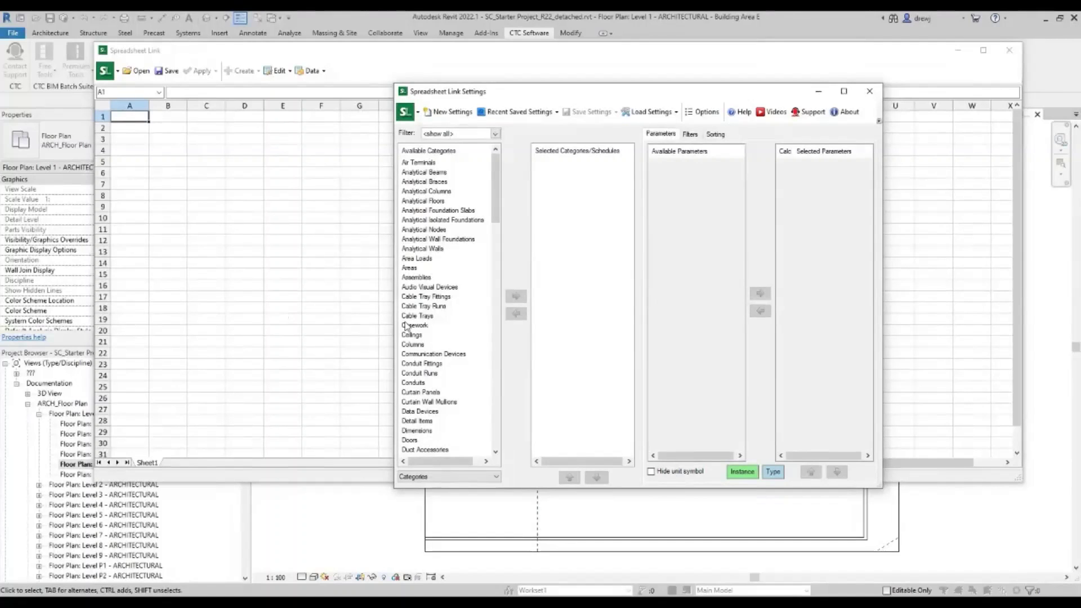
pyautogui.moveTo(496, 225); pyautogui.dragTo(507, 448)
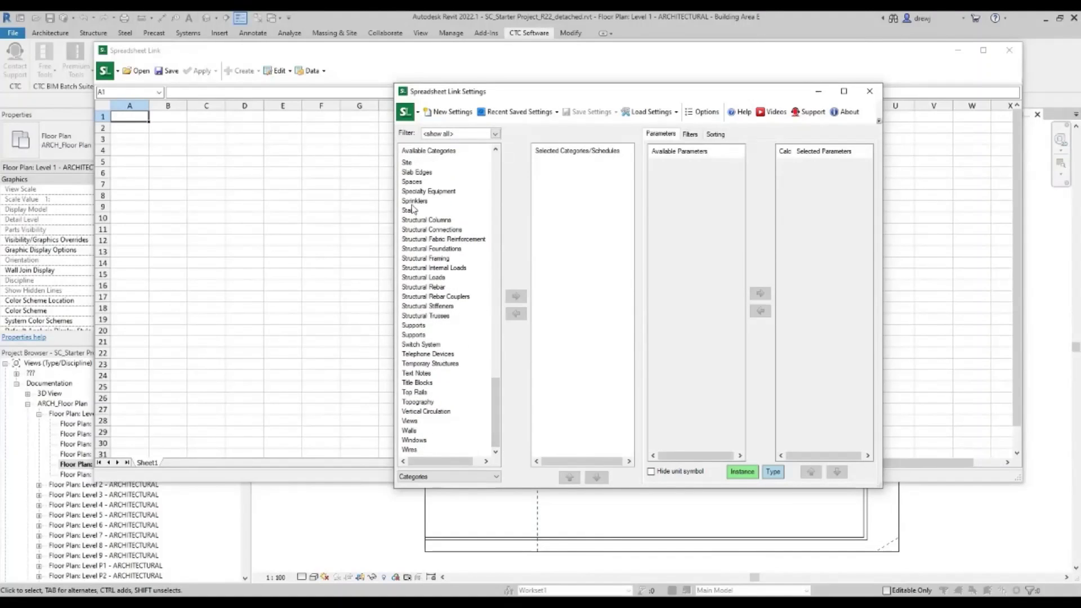
pyautogui.scroll(5, 421, 304)
pyautogui.click(411, 353)
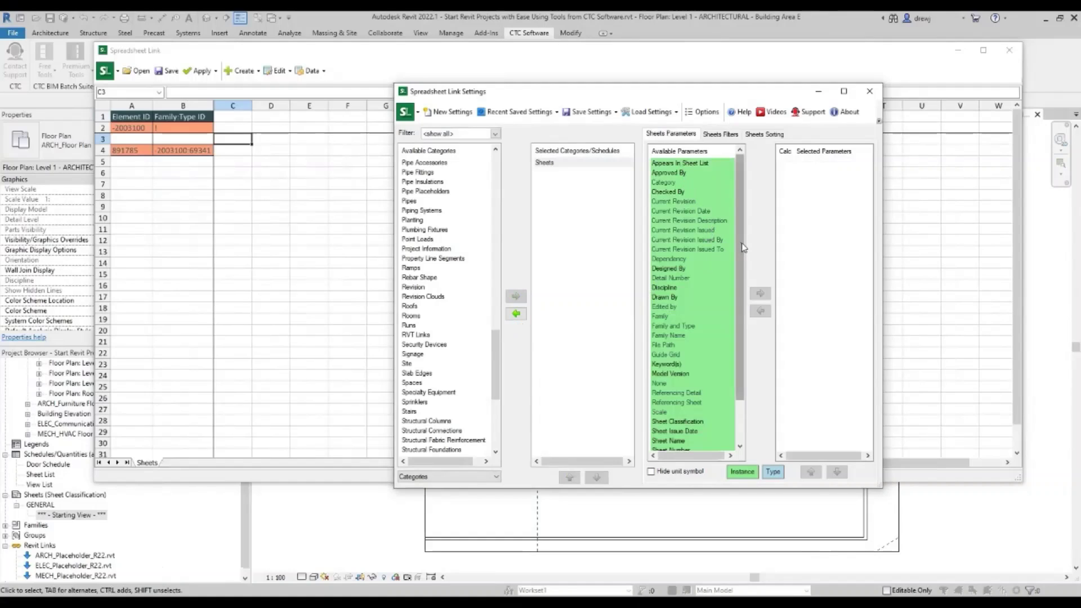
pyautogui.scroll(-2, 704, 309)
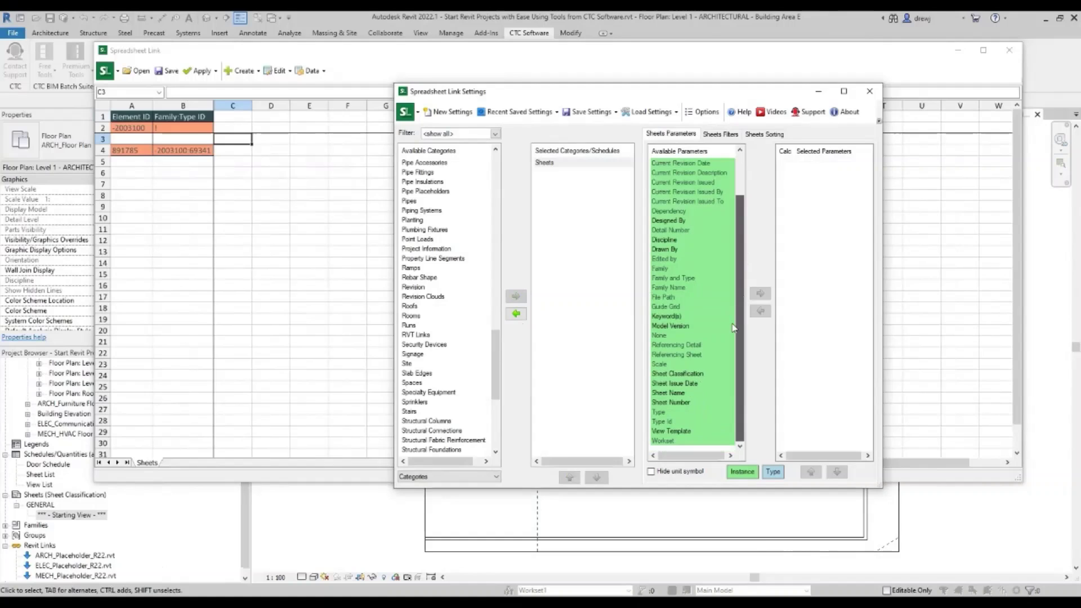
pyautogui.doubleClick(685, 402)
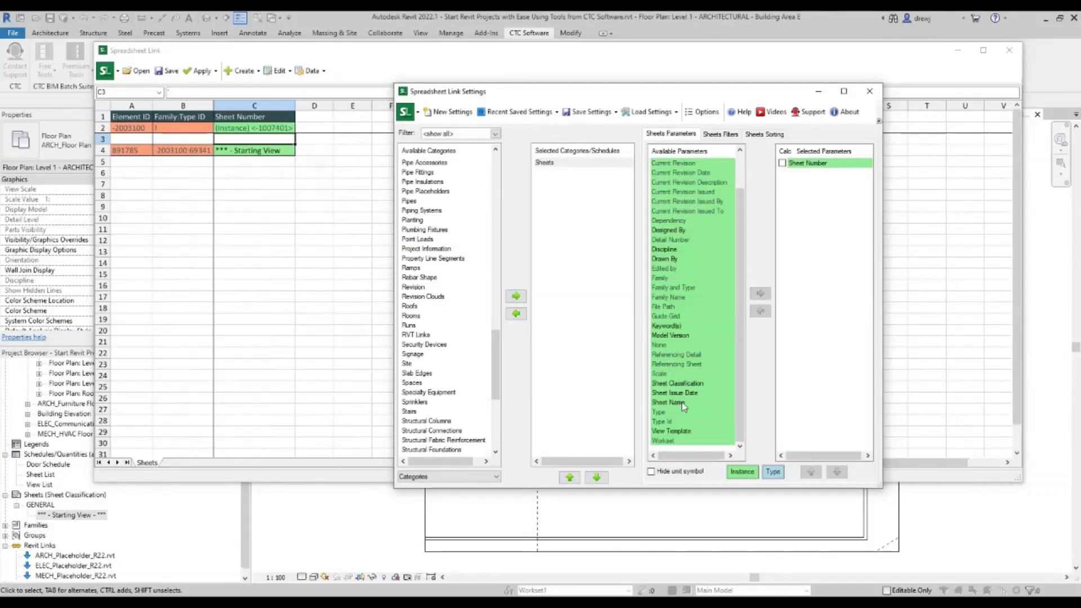
pyautogui.doubleClick(682, 402)
pyautogui.click(678, 394)
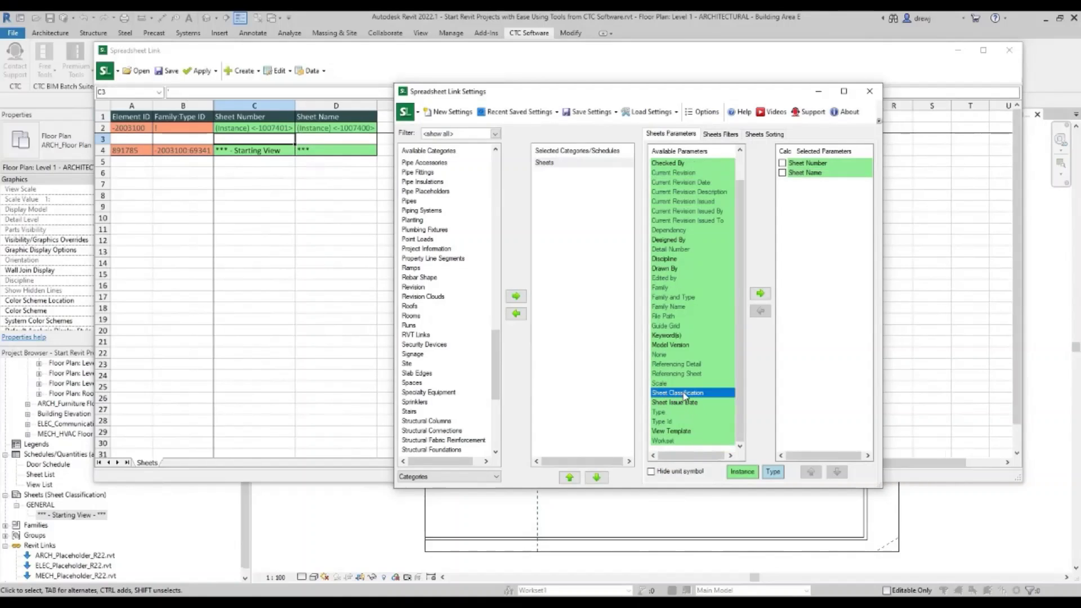
pyautogui.doubleClick(694, 398)
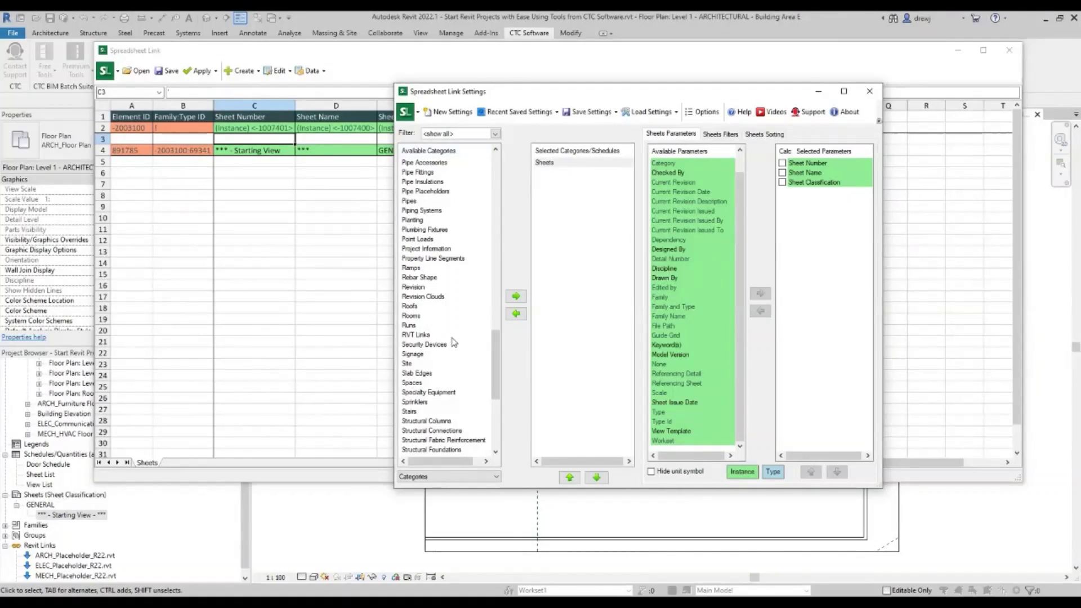
# Step: Copy cells A3:C98 of the Master Sheet List workbook in Excel
pyautogui.hotkey('alt', 'Tab')
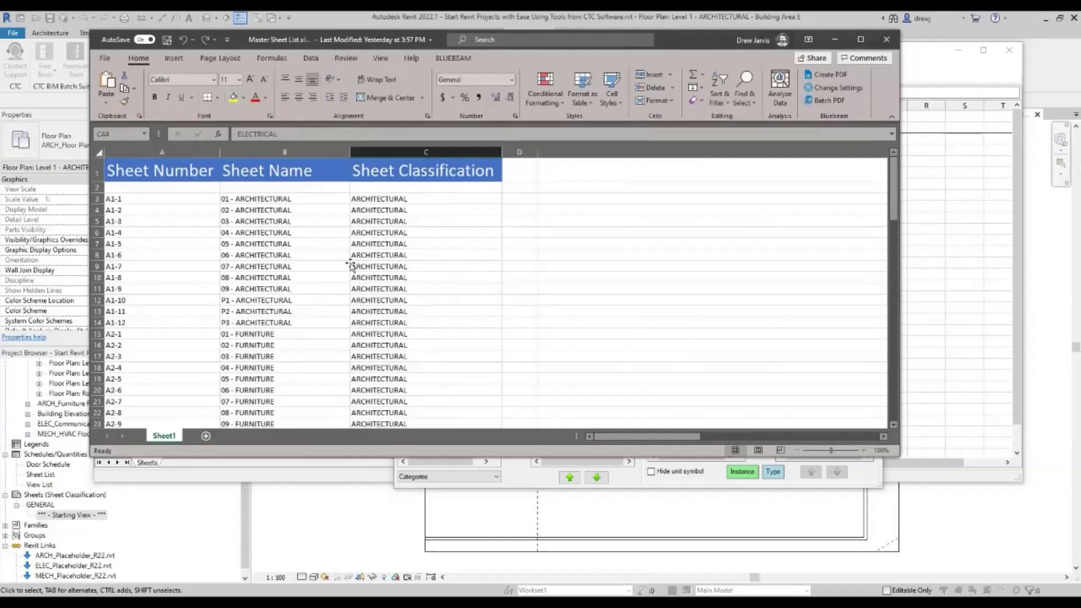
pyautogui.click(186, 176)
pyautogui.click(269, 170)
pyautogui.click(369, 171)
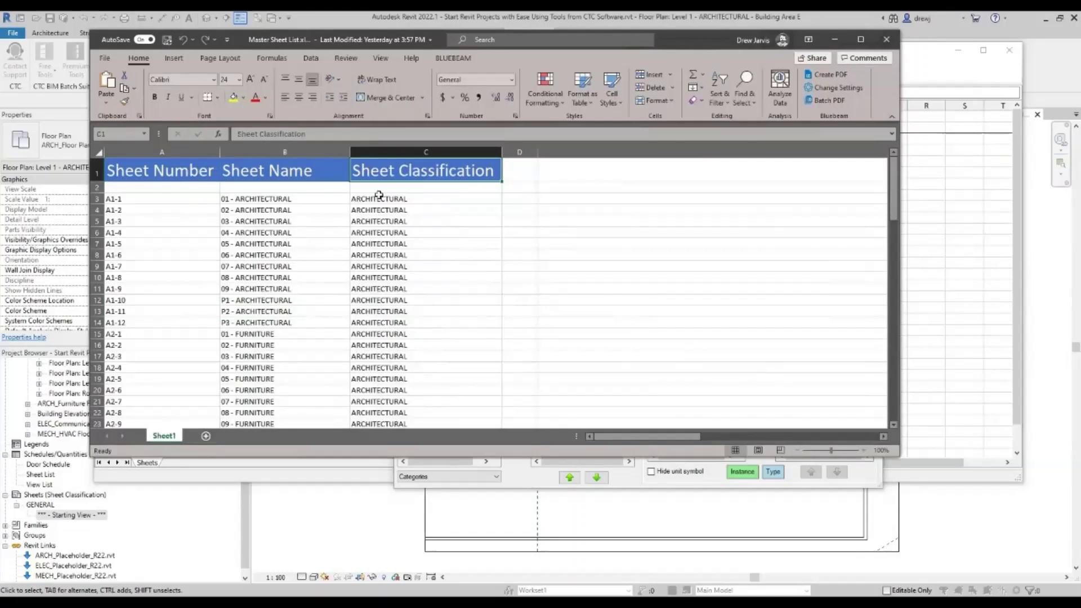
pyautogui.moveTo(143, 201); pyautogui.dragTo(411, 410)
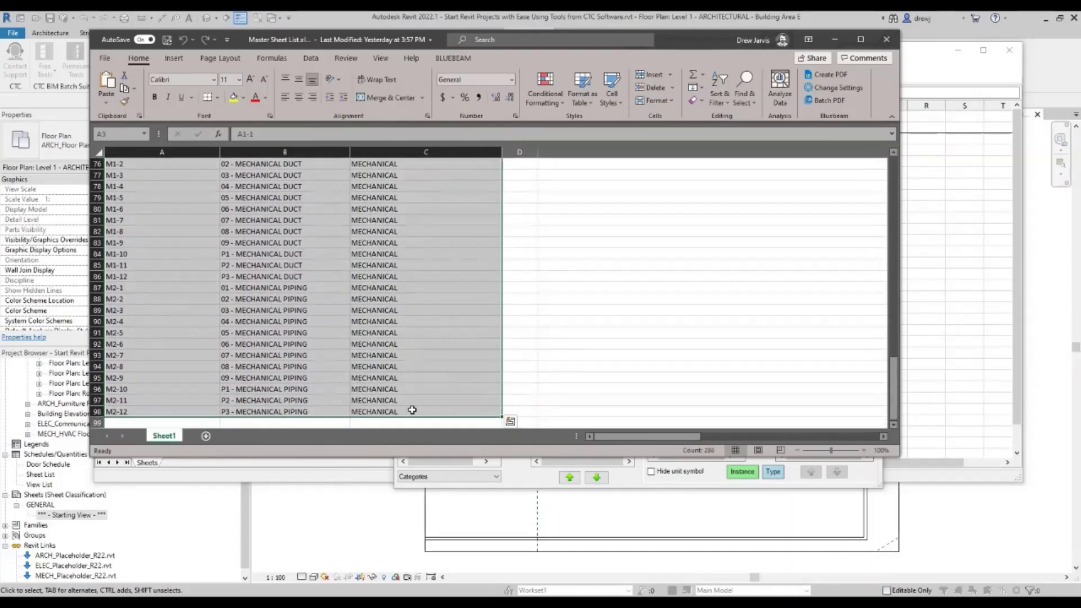
pyautogui.hotkey('ctrl', 'c')
# Step: Create 96 new sheets with the A0 metric titleblock in Spreadsheet Link
pyautogui.click(365, 476)
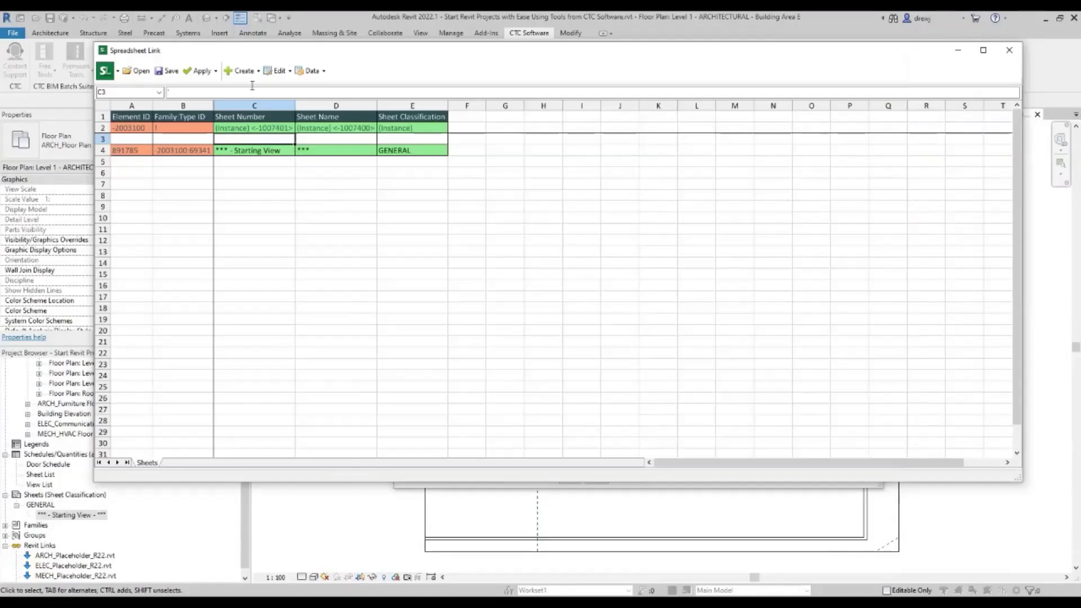
pyautogui.click(249, 74)
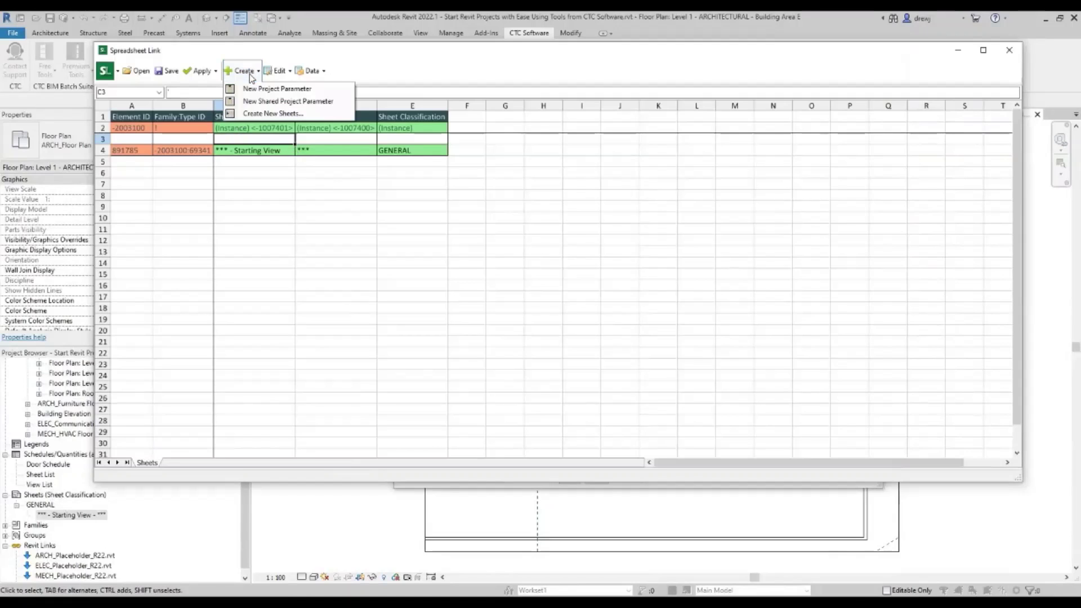
pyautogui.click(272, 114)
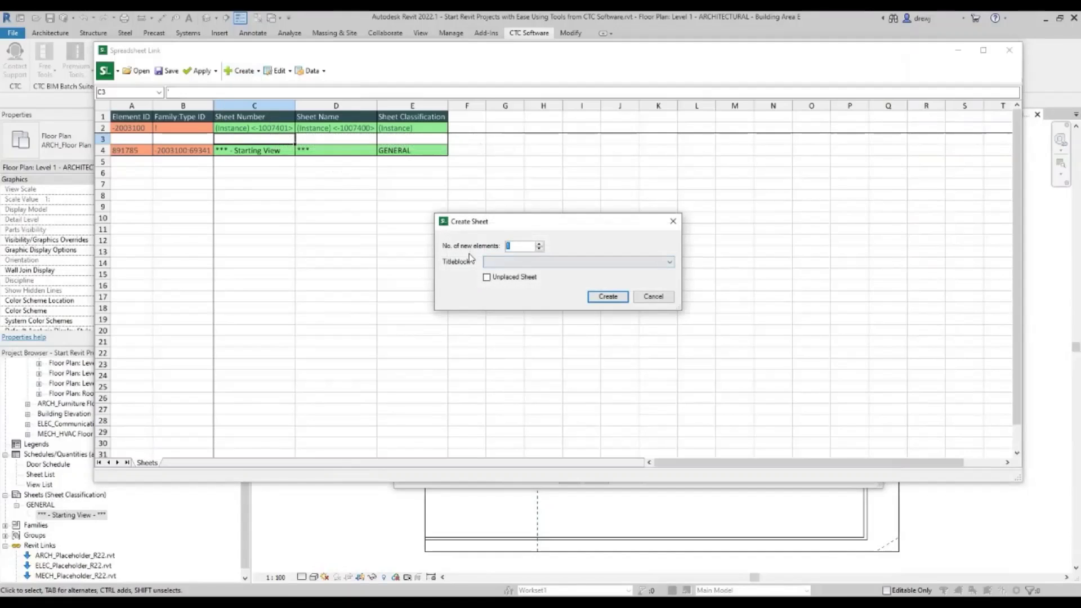
pyautogui.write('96')
pyautogui.click(518, 263)
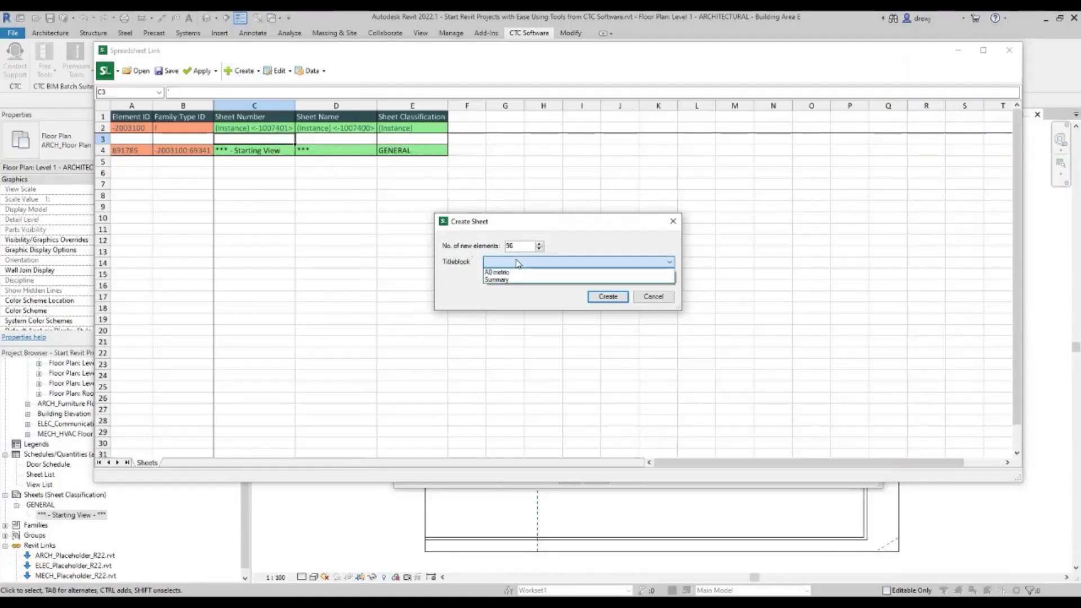
pyautogui.click(518, 273)
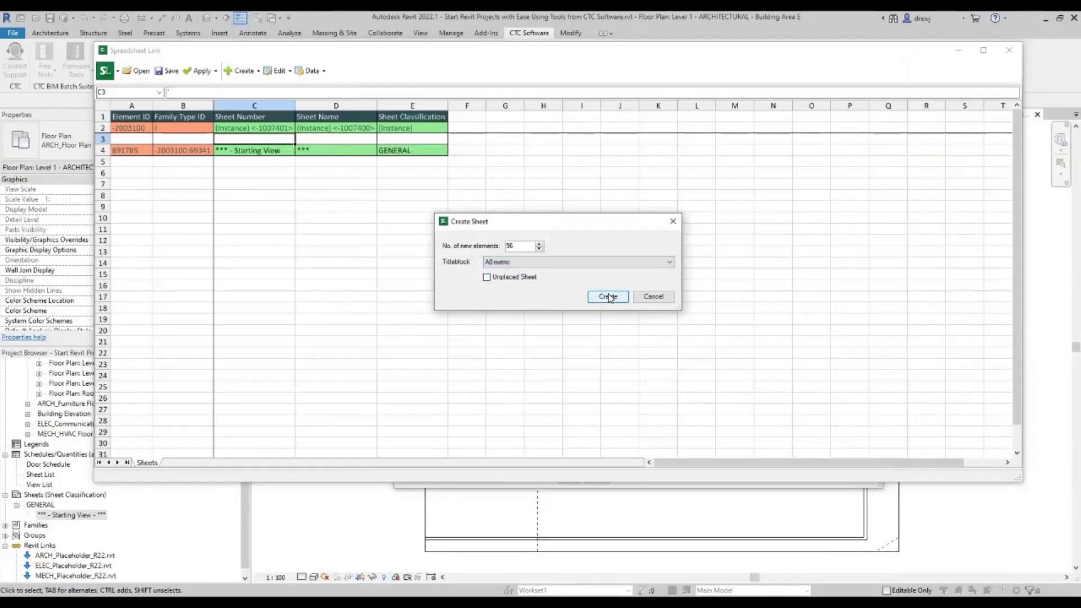
pyautogui.click(608, 296)
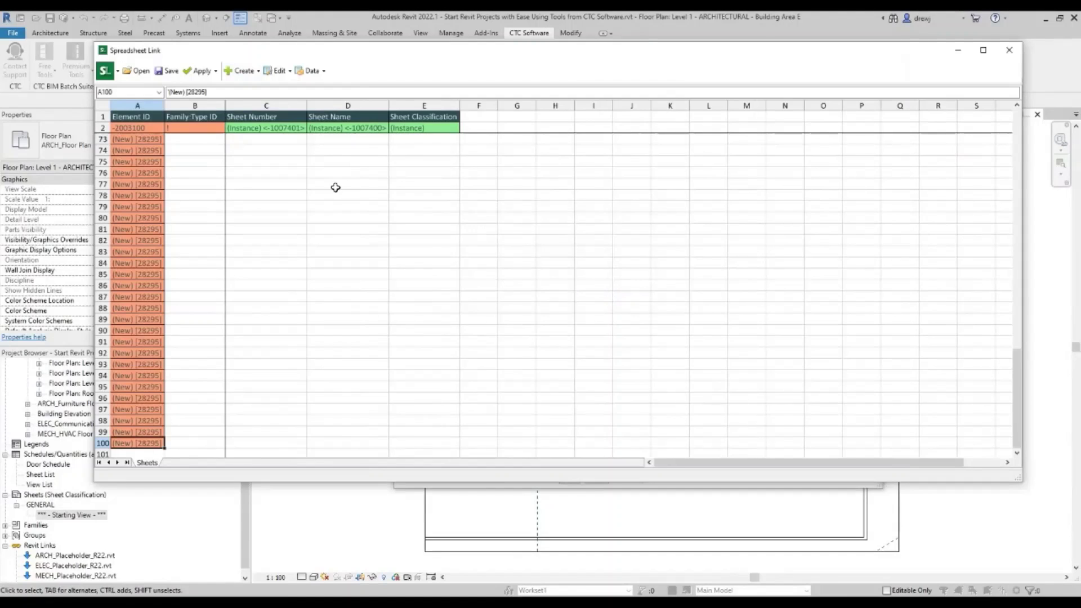
# Step: Paste the copied sheet numbers, names and classifications starting at cell C73
pyautogui.click(286, 139)
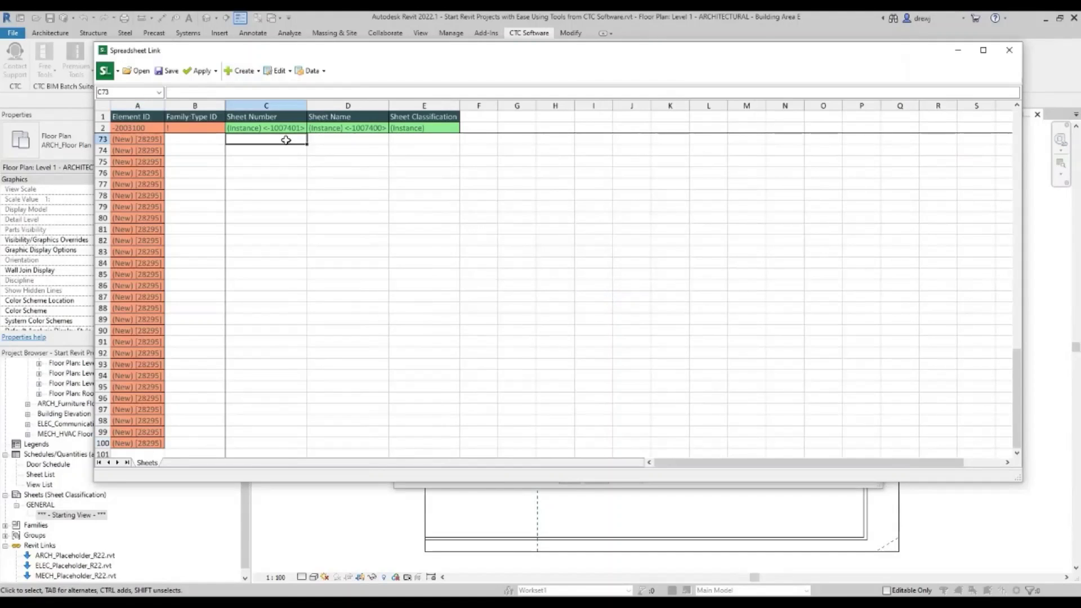
pyautogui.hotkey('ctrl', 'v')
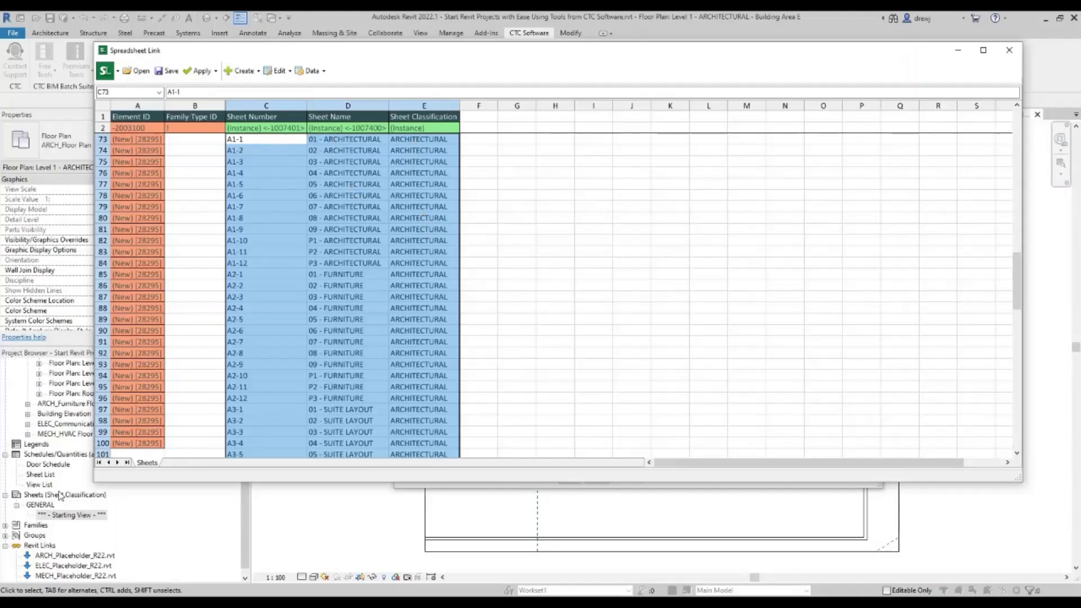
pyautogui.scroll(-8, 395, 315)
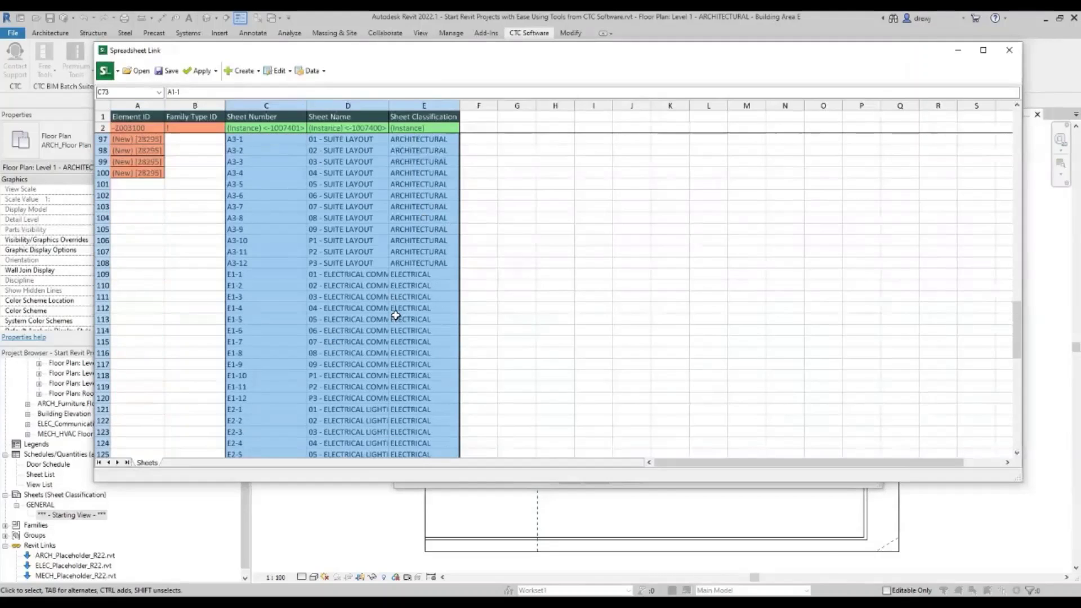
pyautogui.scroll(-16, 395, 315)
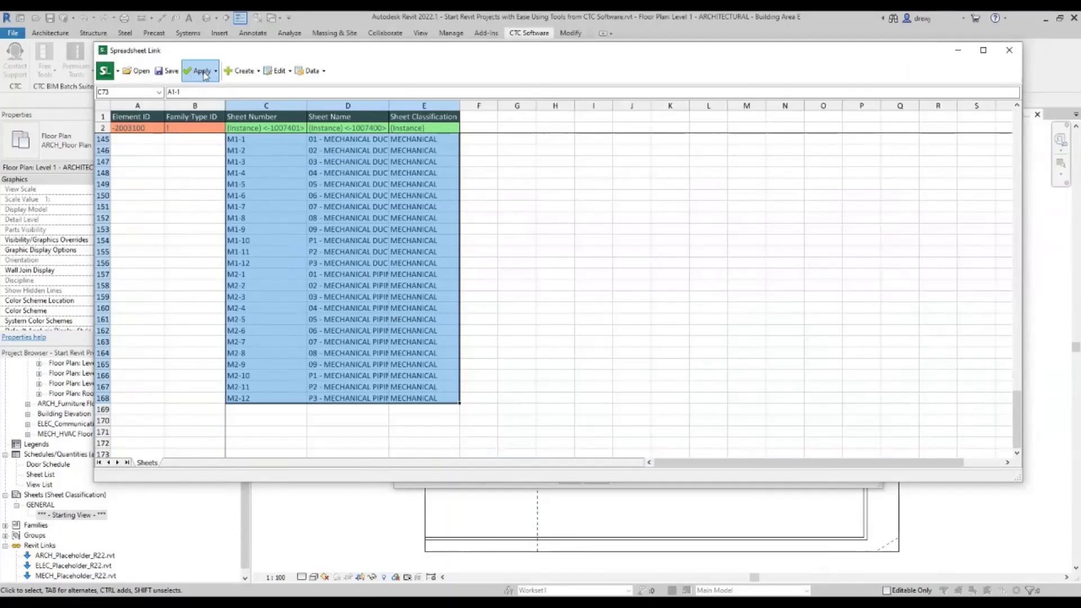
# Step: Apply the active worksheet to the project and dismiss the import results
pyautogui.click(204, 73)
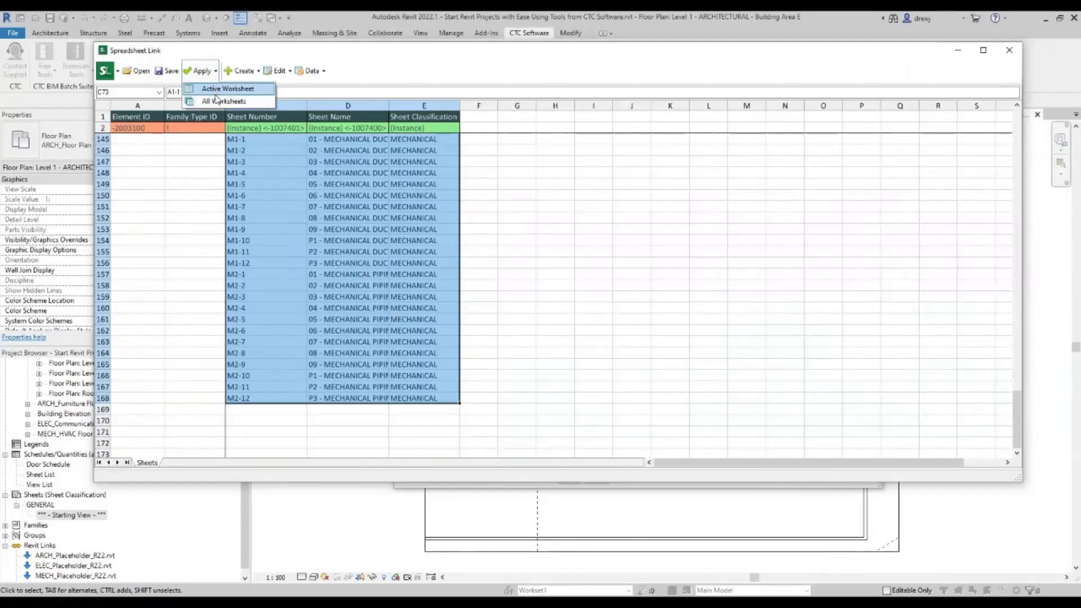
pyautogui.click(216, 93)
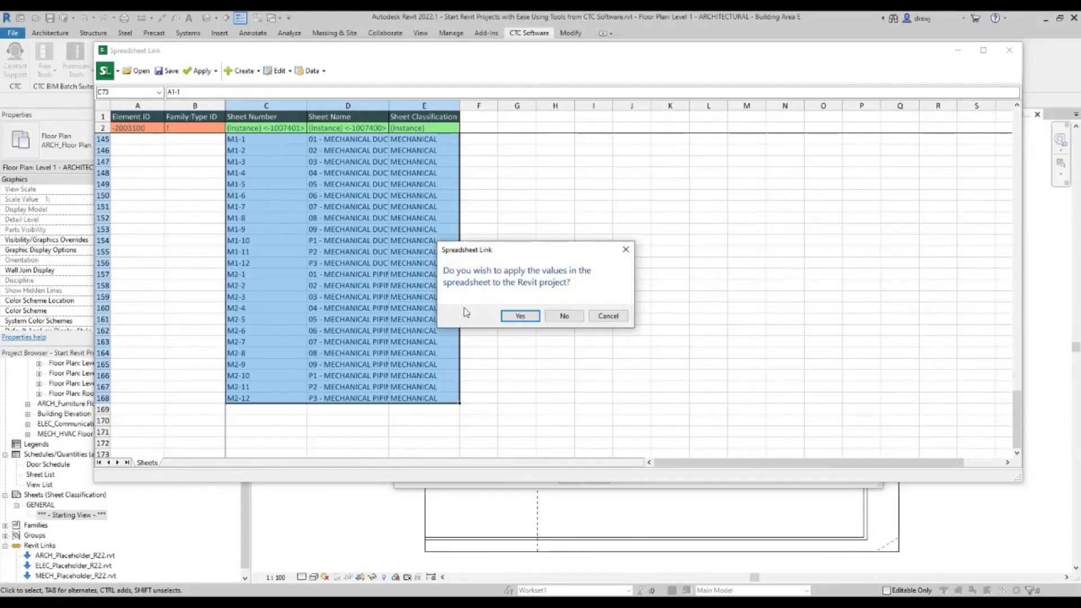
pyautogui.click(520, 317)
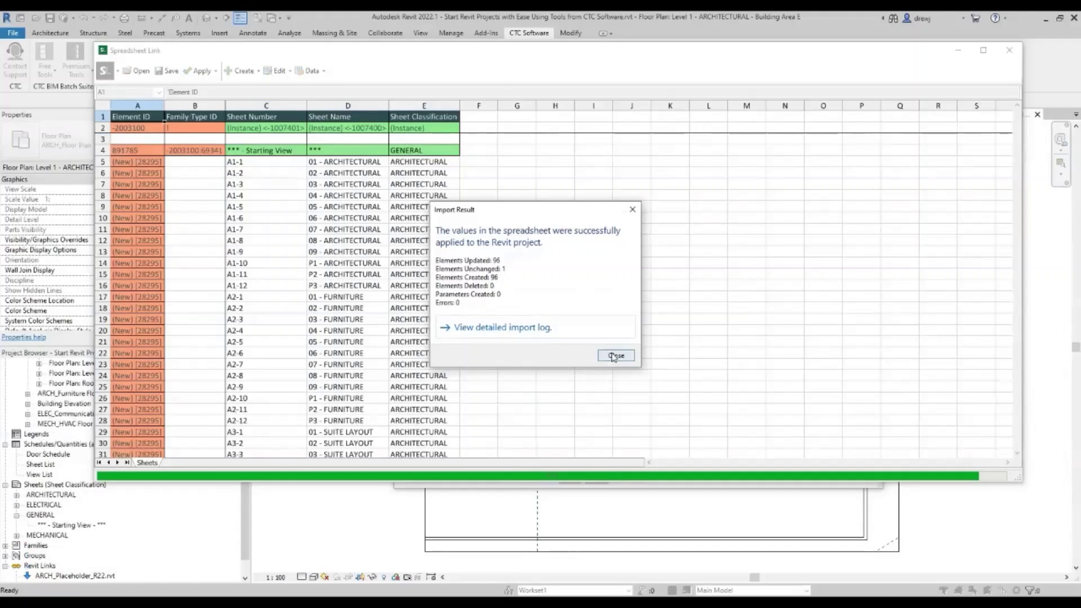
pyautogui.click(614, 356)
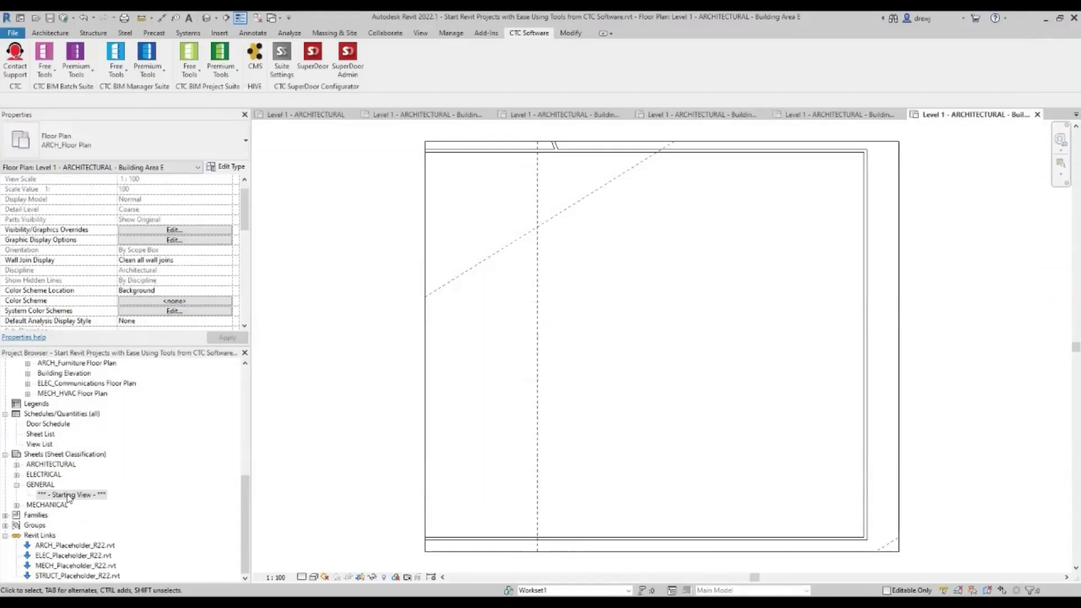
# Step: Expand the MECHANICAL sheets group and inspect sheet M1-1's properties
pyautogui.click(17, 505)
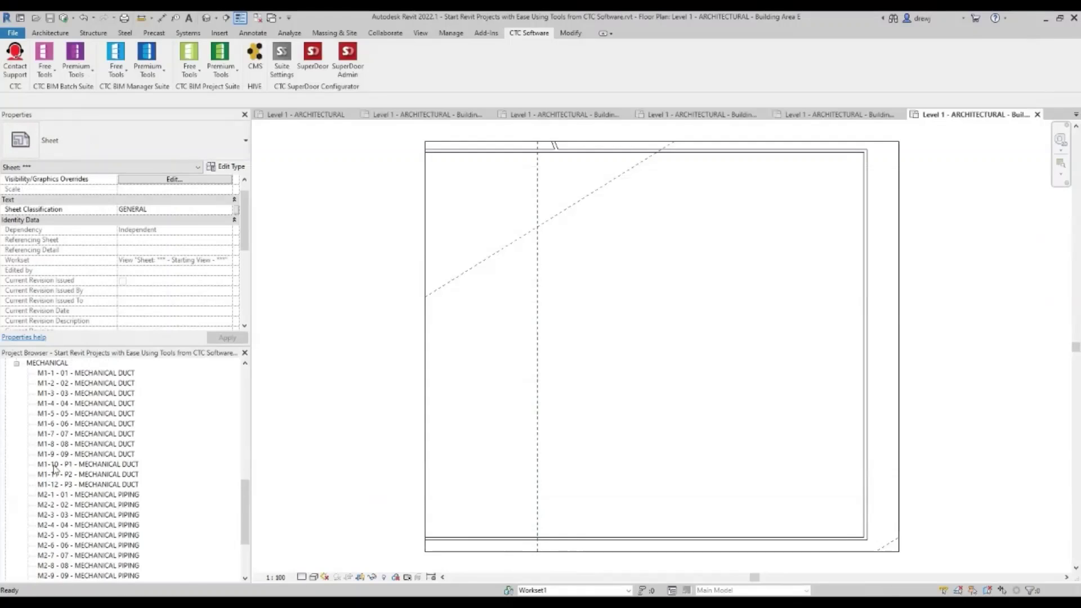
pyautogui.click(82, 373)
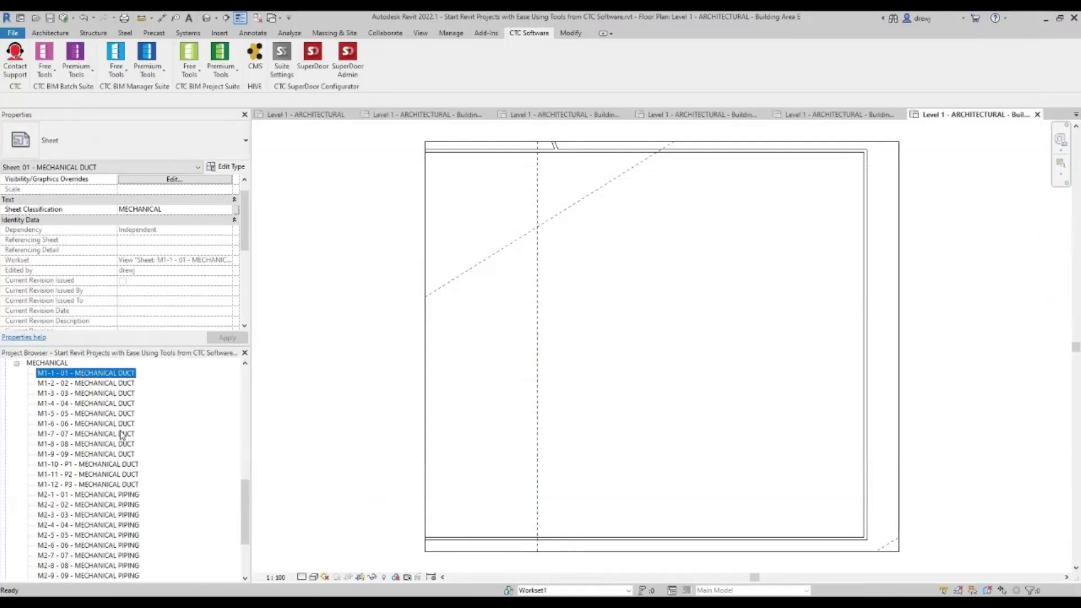
pyautogui.moveTo(245, 237); pyautogui.dragTo(246, 300)
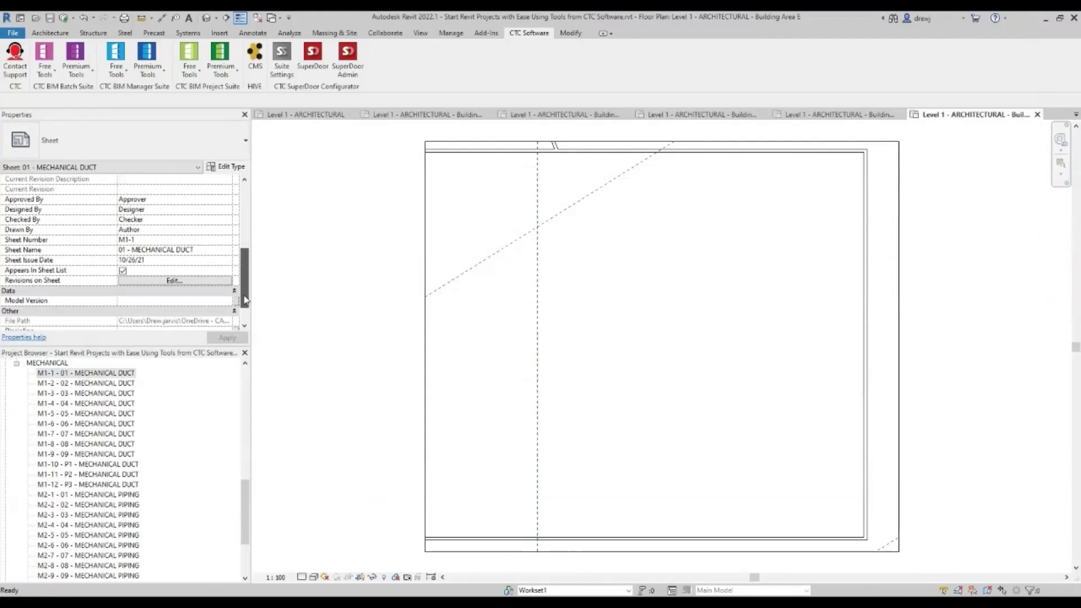